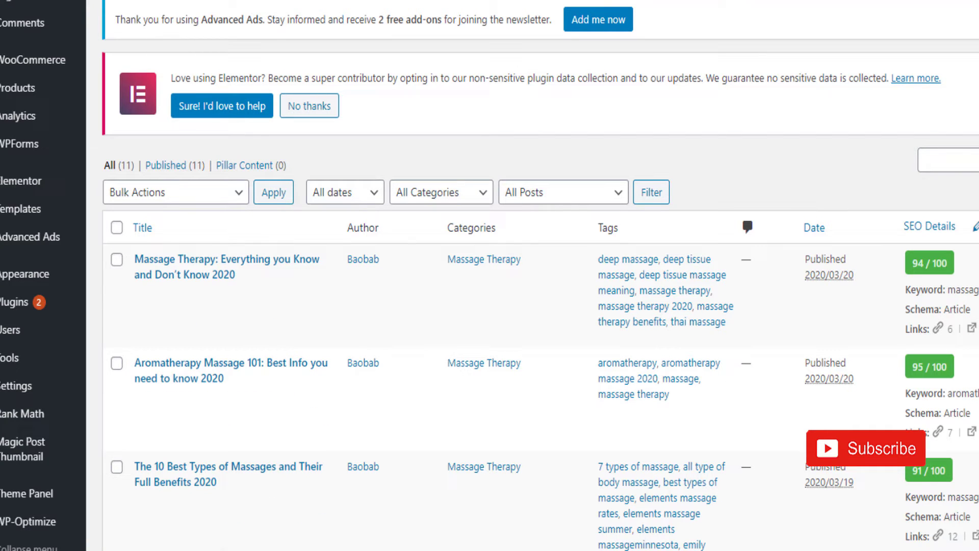
pyautogui.moveTo(418, 550)
pyautogui.click(505, 536)
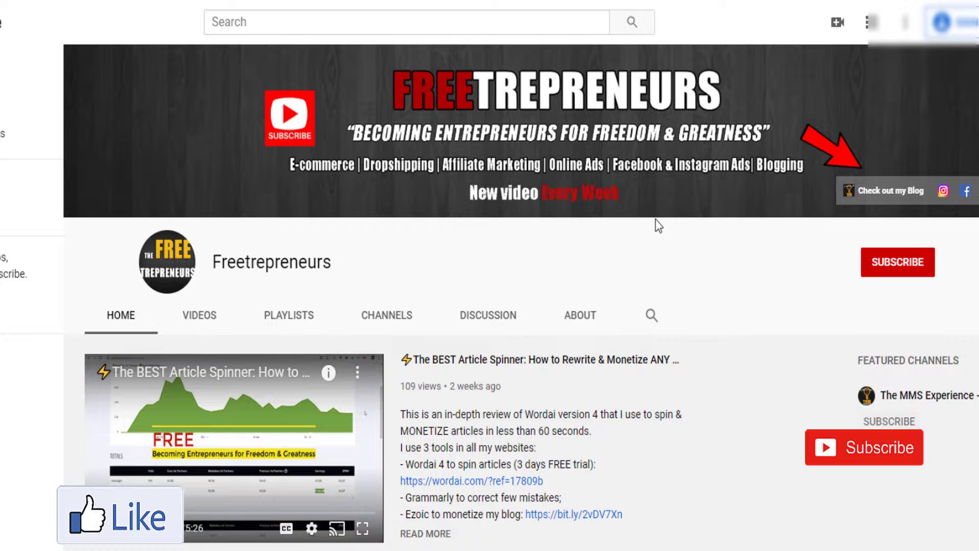
pyautogui.scroll(-3, 791, 372)
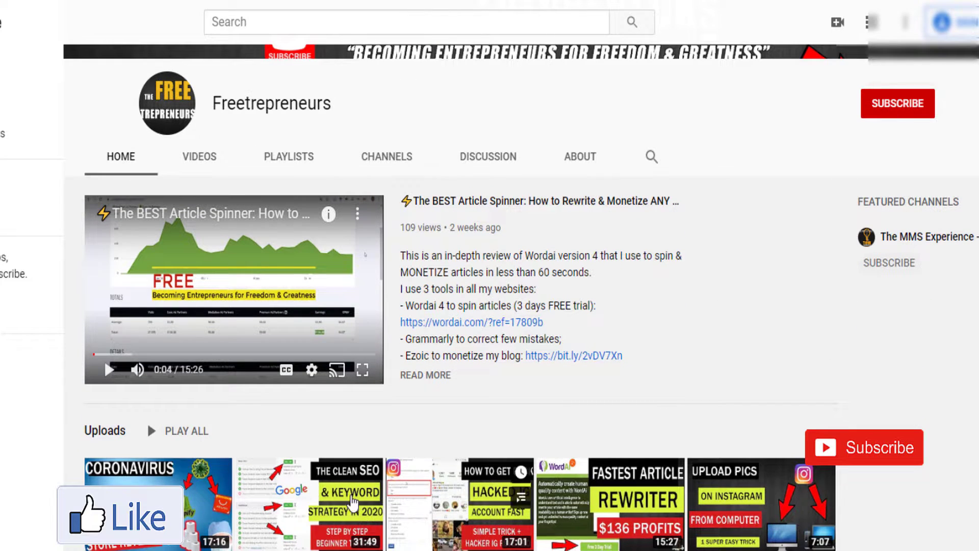
pyautogui.scroll(-2, 512, 517)
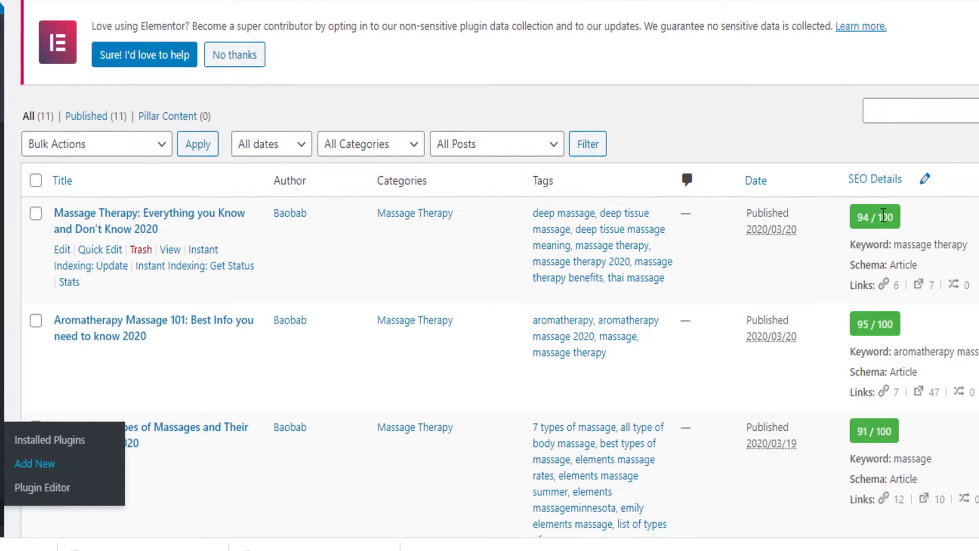
pyautogui.moveTo(836, 262); pyautogui.dragTo(888, 260)
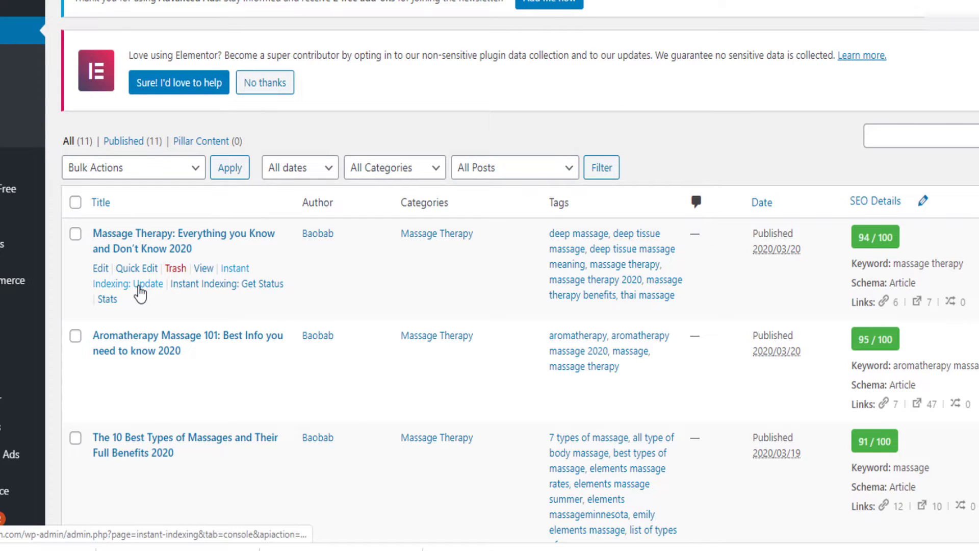
# - Submit the post "Massage Therapy: Everything you Know and Don't Know 2020" for an Instant Indexing update, opening it in a new tab
pyautogui.rightClick(141, 294)
pyautogui.click(166, 300)
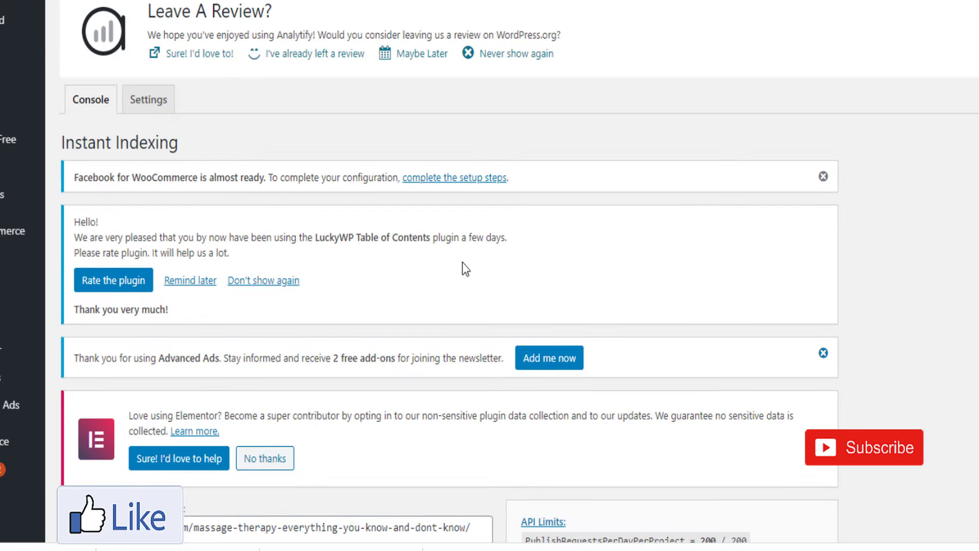
pyautogui.scroll(-9, 466, 269)
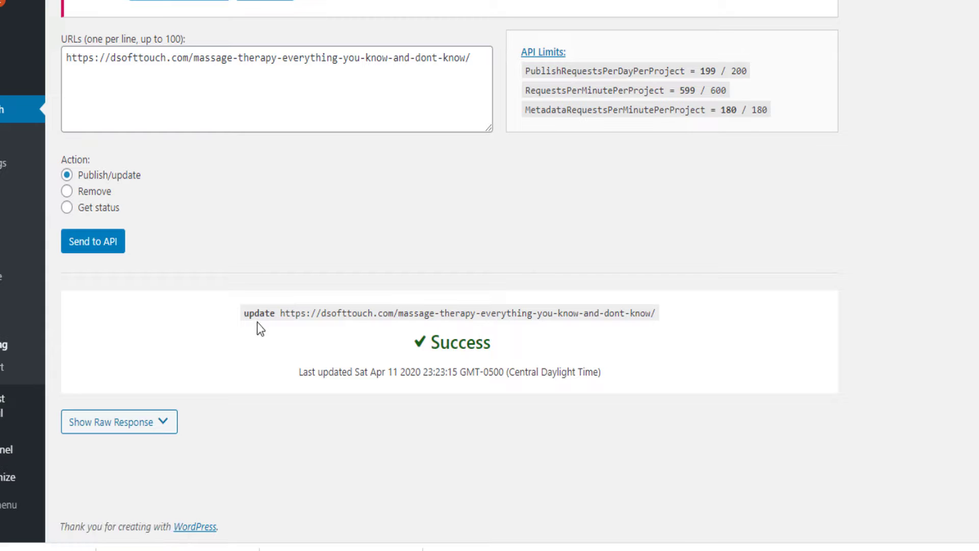
# - Examine the Instant Indexing submission result for the massage therapy URL, including its raw response and the API limits
pyautogui.moveTo(246, 314); pyautogui.dragTo(681, 309)
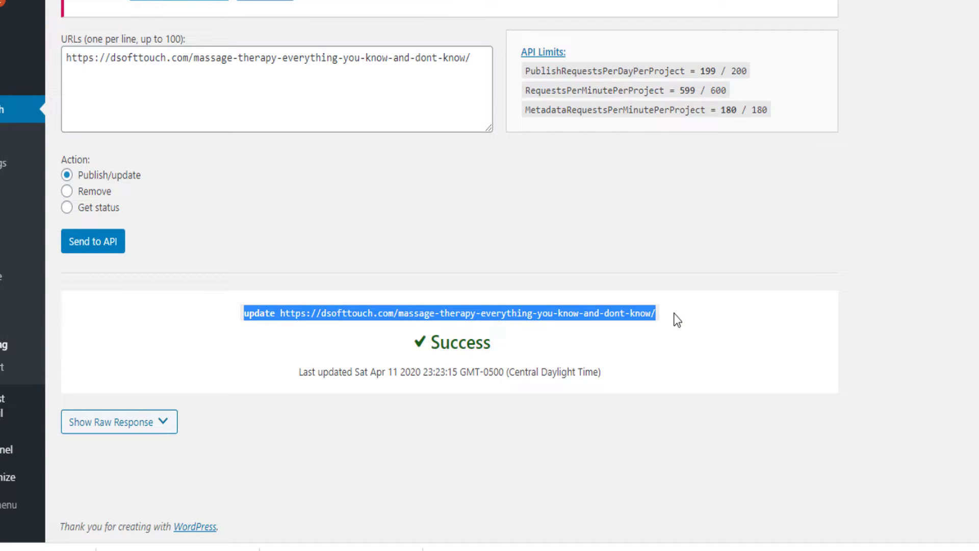
pyautogui.click(162, 422)
pyautogui.scroll(-1, 464, 405)
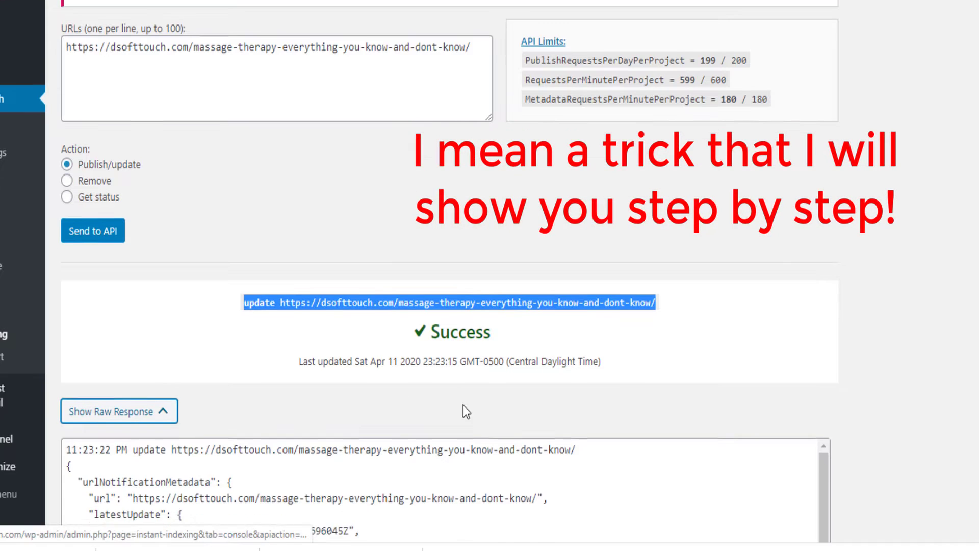
pyautogui.scroll(-3, 463, 405)
pyautogui.scroll(-2, 626, 372)
pyautogui.scroll(2, 625, 372)
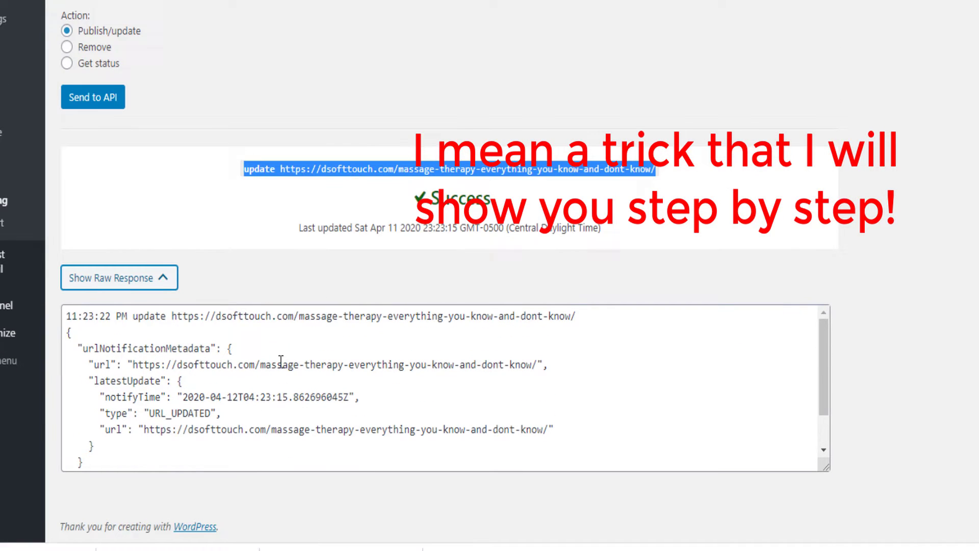
pyautogui.click(153, 286)
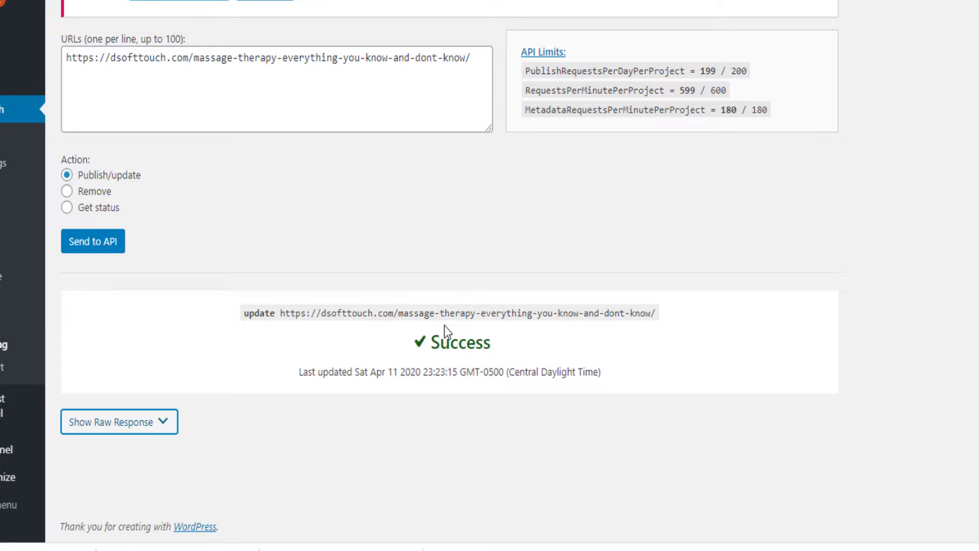
pyautogui.scroll(5, 445, 327)
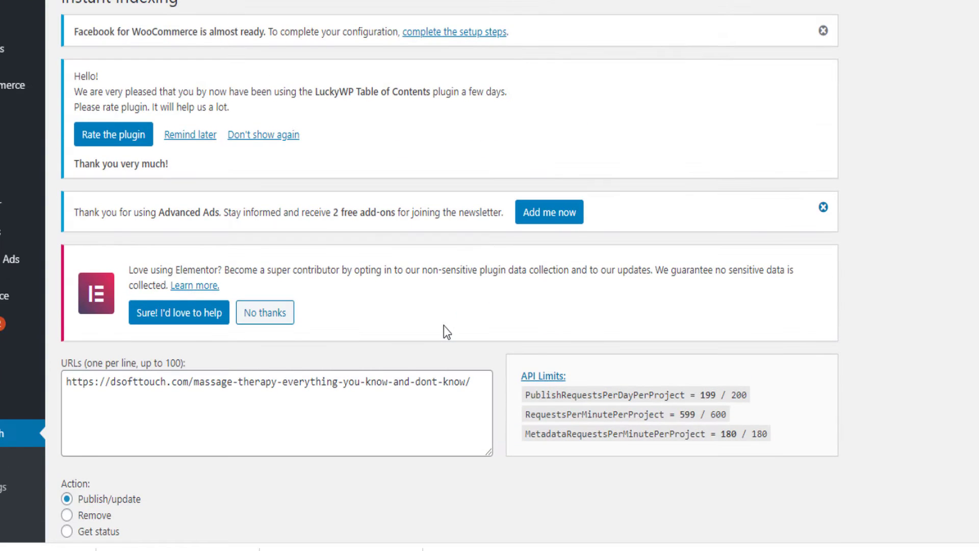
pyautogui.scroll(-2, 331, 347)
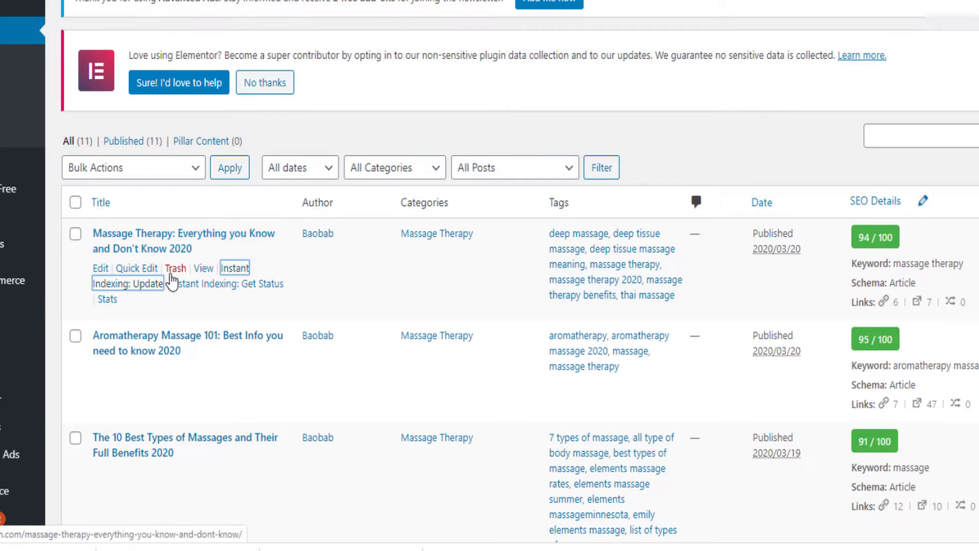
# - Copy the link address of the published post "Massage Therapy: Everything you Know and Don't Know 2020" from the posts list
pyautogui.click(200, 269)
pyautogui.rightClick(201, 270)
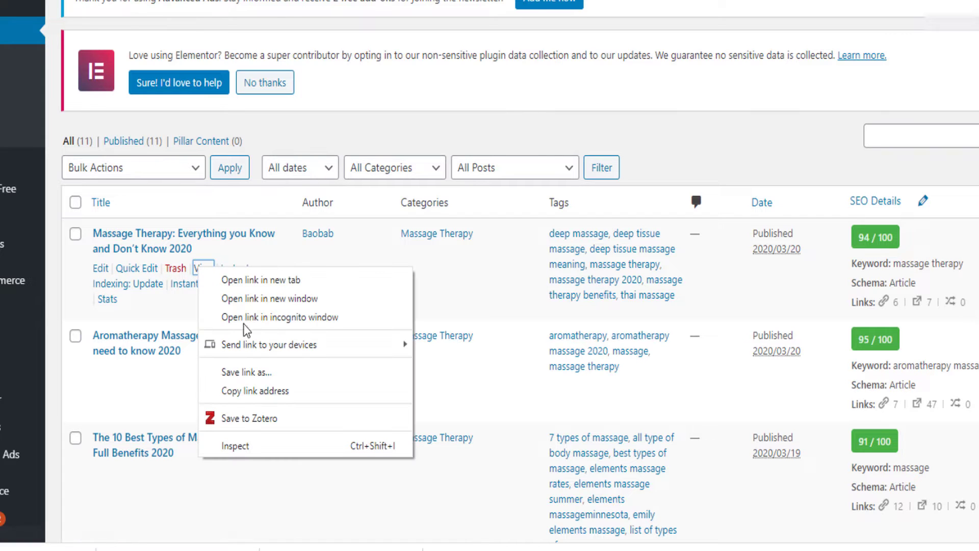
pyautogui.click(240, 376)
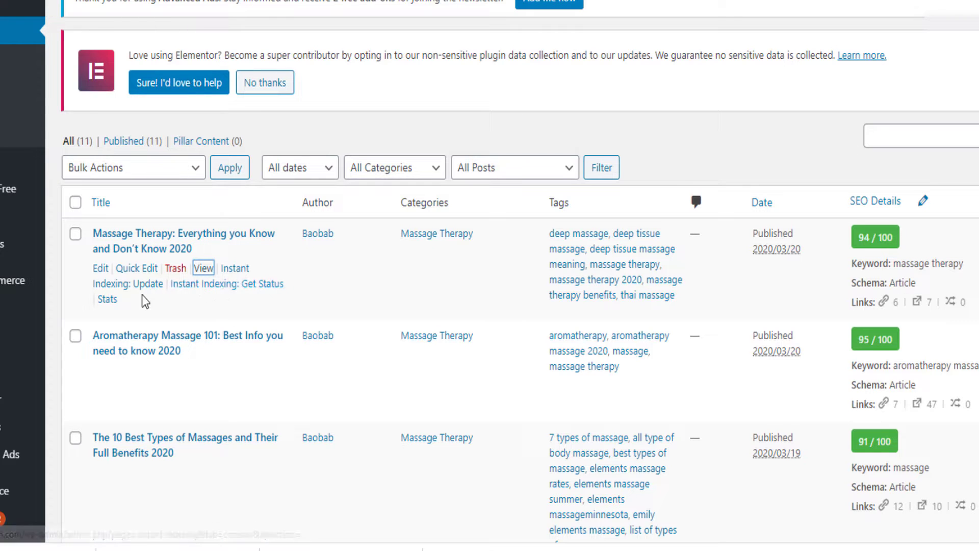
# - Switch to Google Search Console and change the active property to dsofttouch.com
pyautogui.moveTo(215, 1)
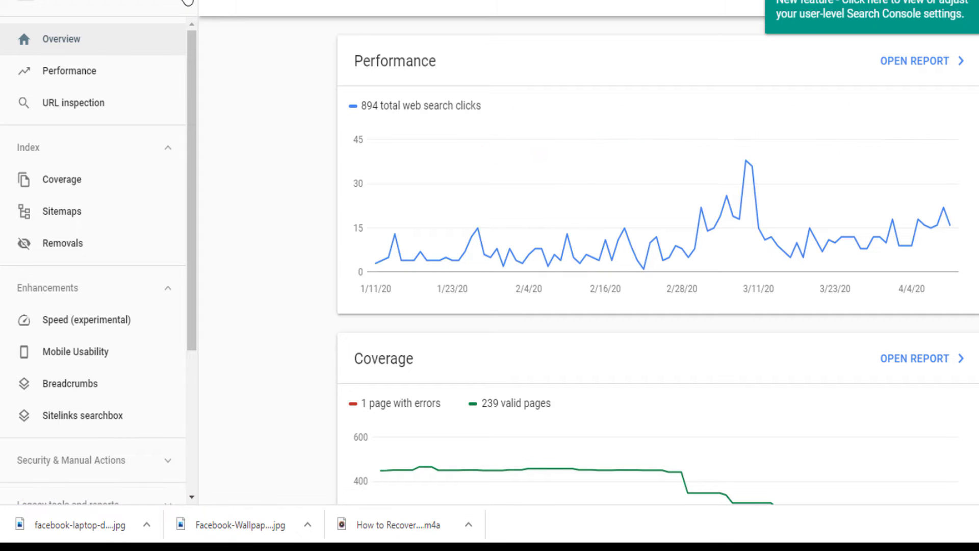
pyautogui.click(188, 2)
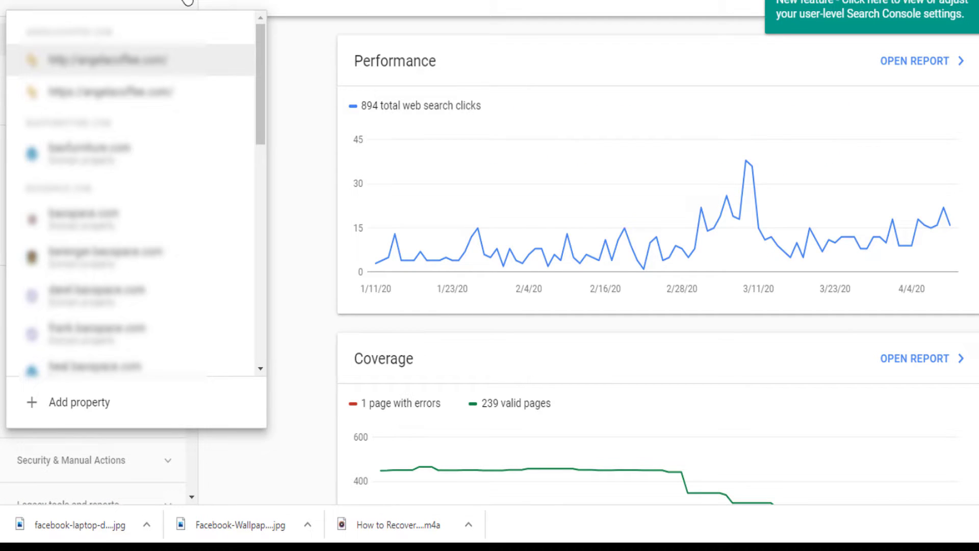
pyautogui.scroll(-3, 148, 121)
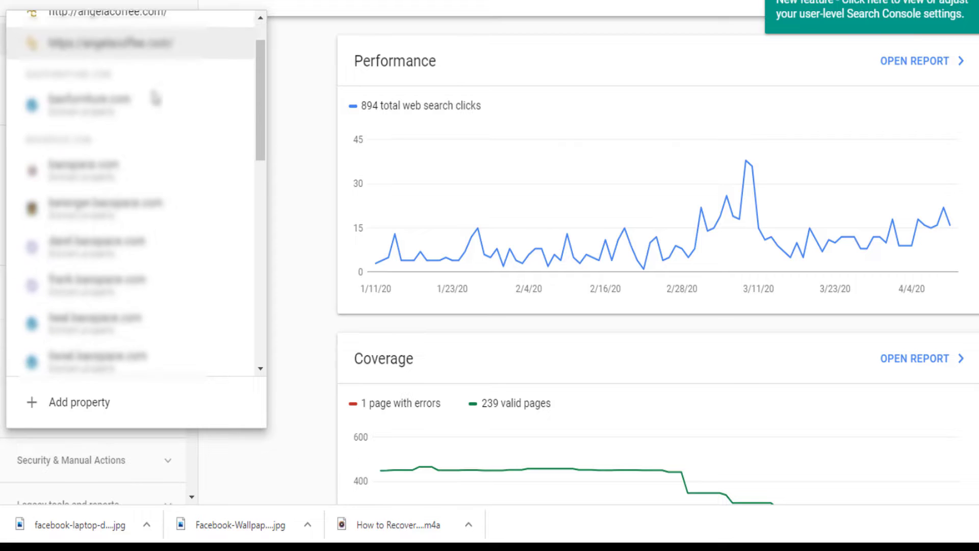
pyautogui.scroll(-9, 148, 121)
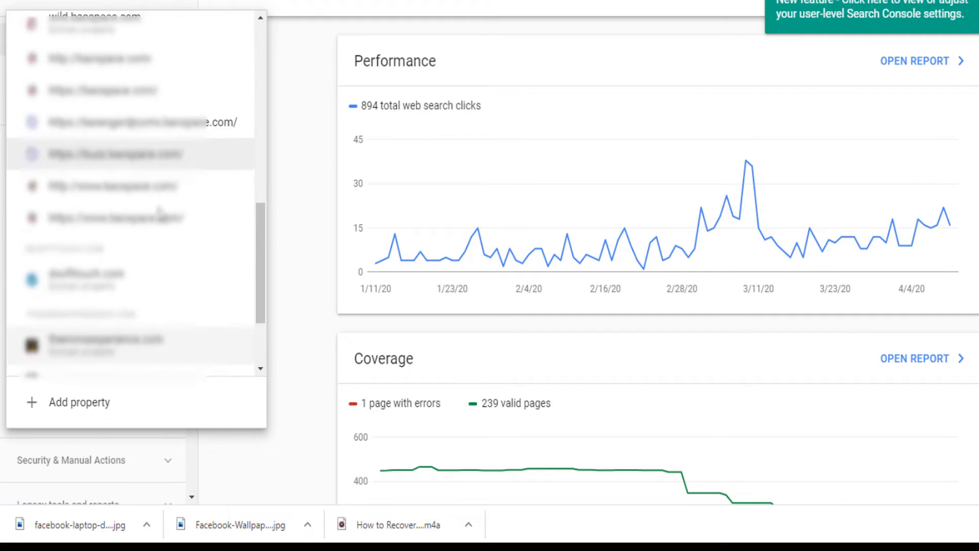
pyautogui.click(97, 197)
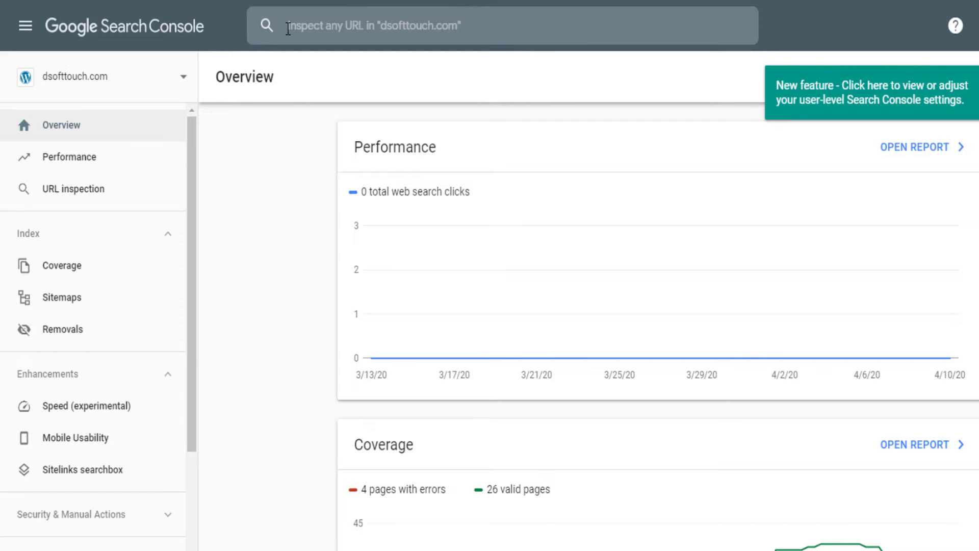
pyautogui.click(377, 26)
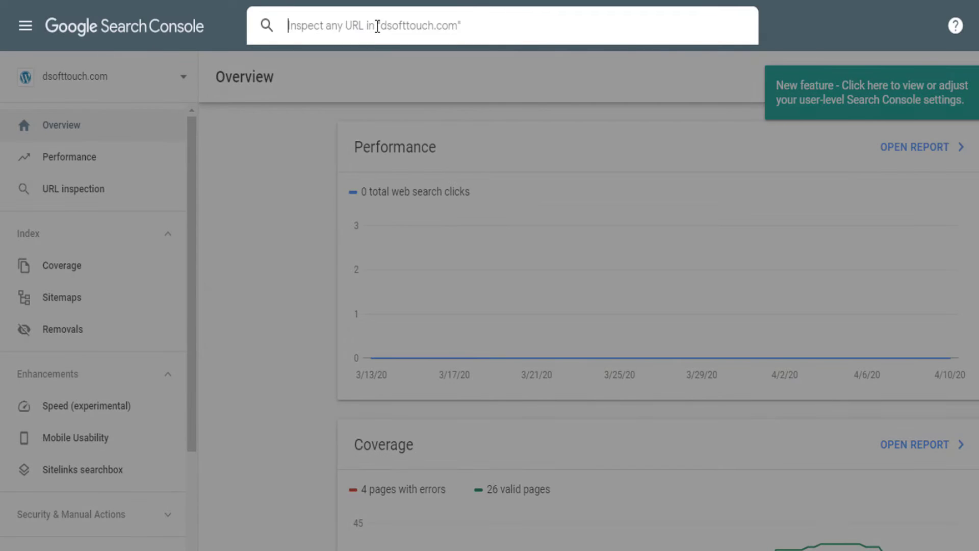
pyautogui.write('https://dsofttouch.com/massage-therapy-everything-you-know-and-dont-know/')
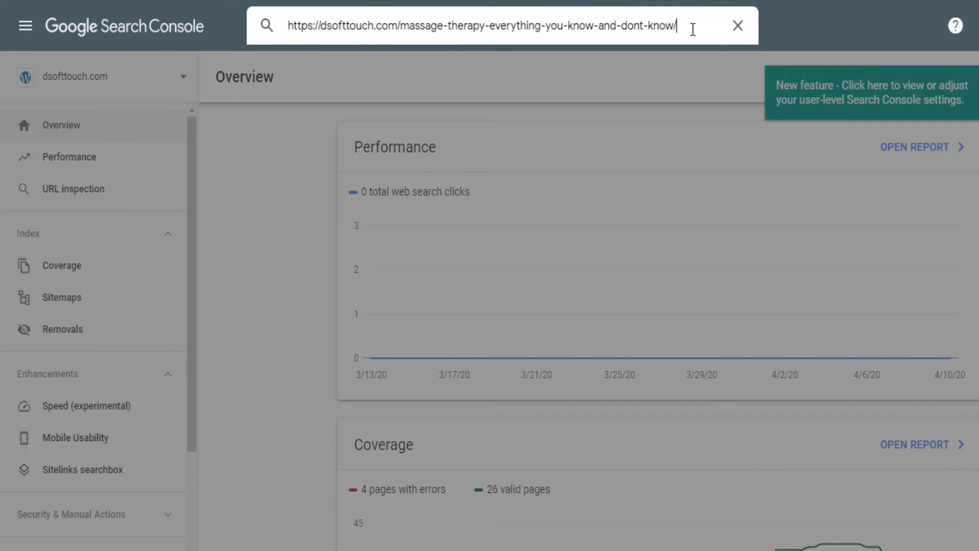
pyautogui.moveTo(690, 28); pyautogui.dragTo(265, 26)
pyautogui.click(404, 31)
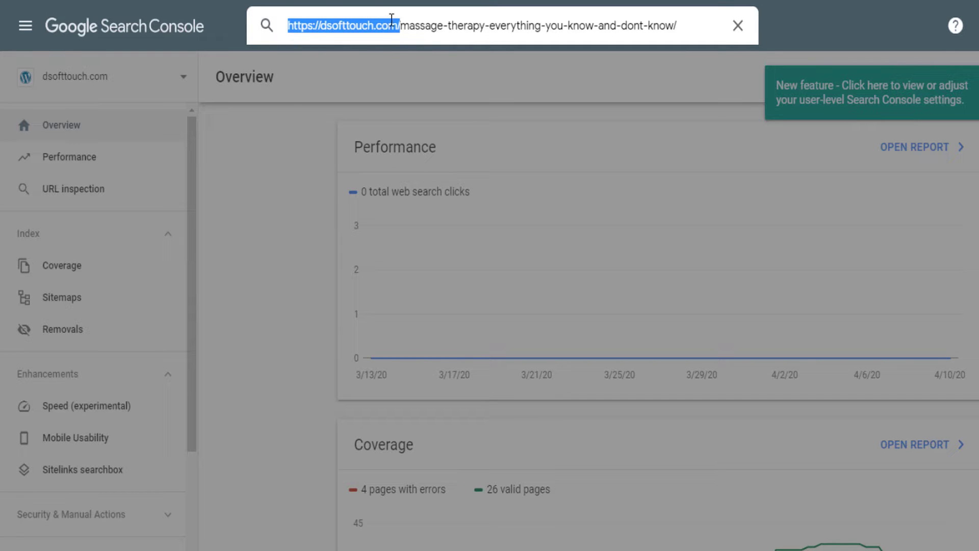
pyautogui.click(687, 29)
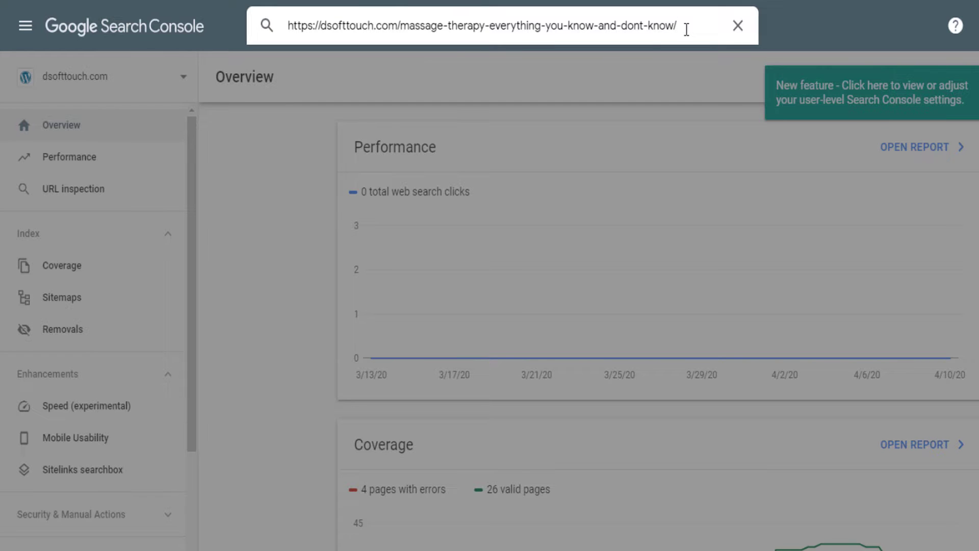
pyautogui.press('Return')
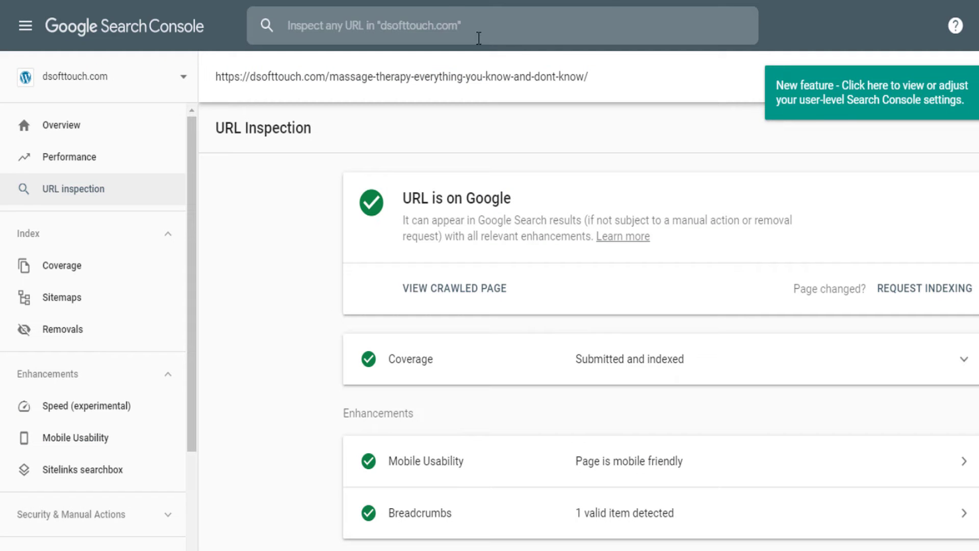
# - Back in the WordPress posts list, select the first three massage posts and choose the Instant Indexing: Update bulk action
pyautogui.click(457, 11)
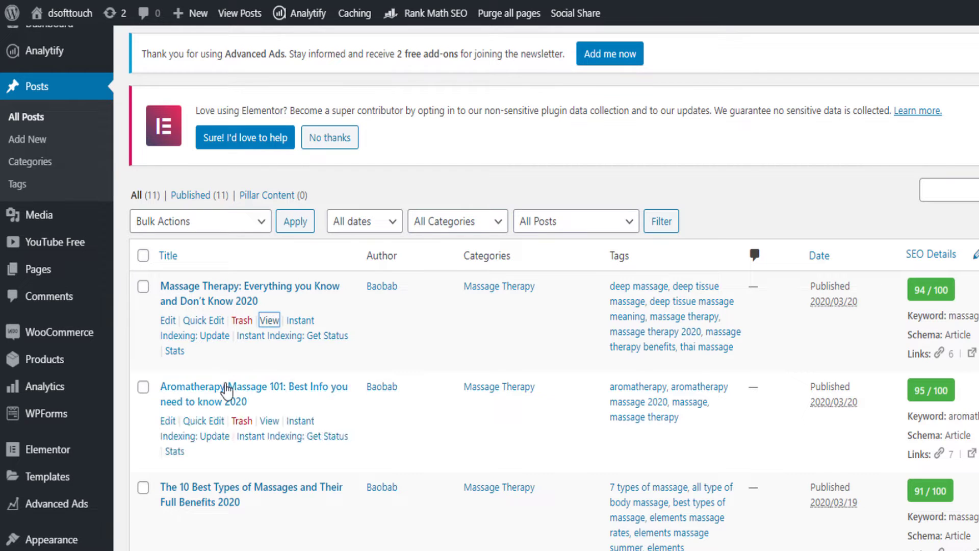
pyautogui.click(143, 287)
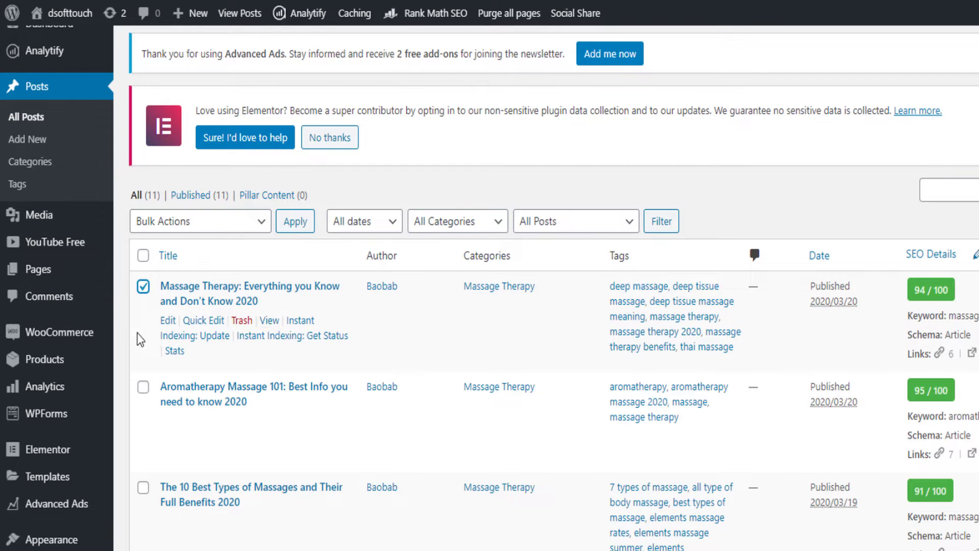
pyautogui.click(143, 388)
pyautogui.click(144, 489)
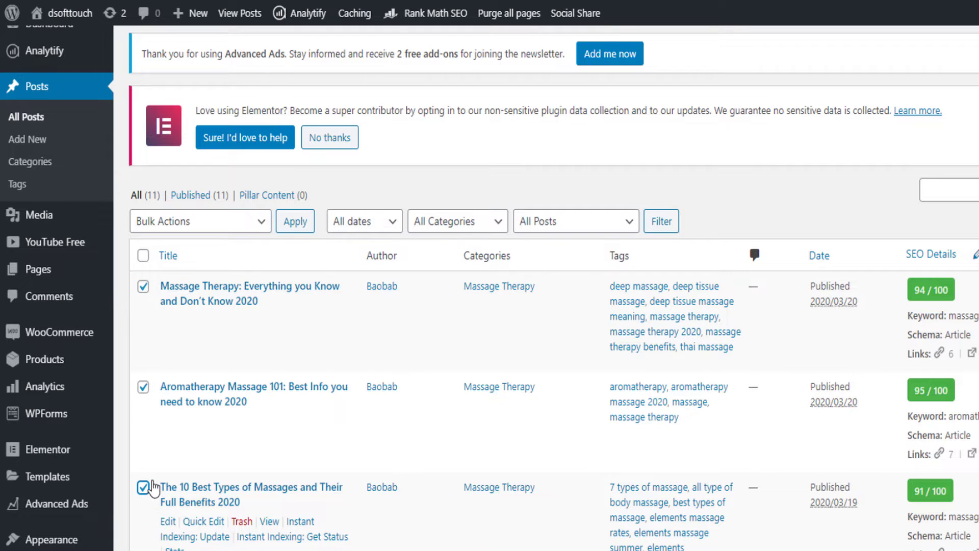
pyautogui.click(261, 222)
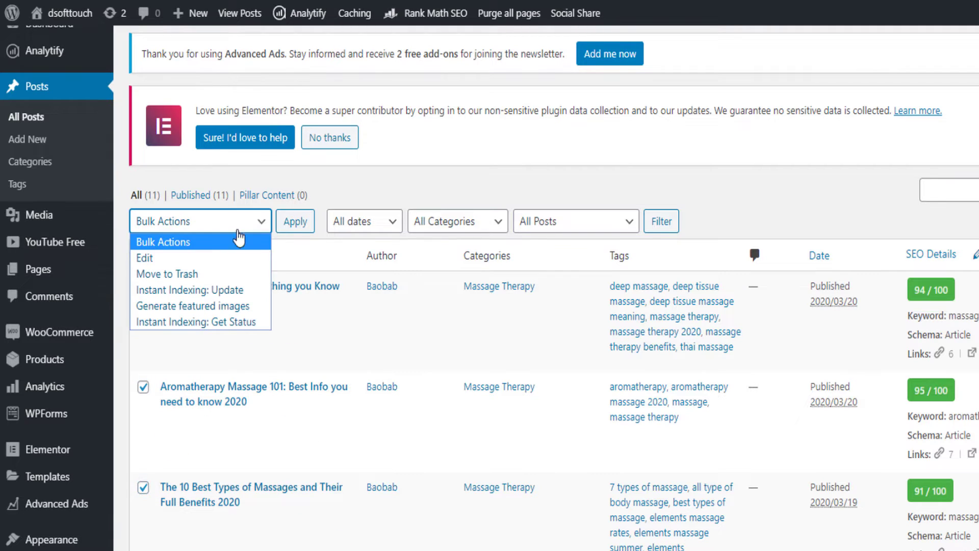
pyautogui.click(179, 290)
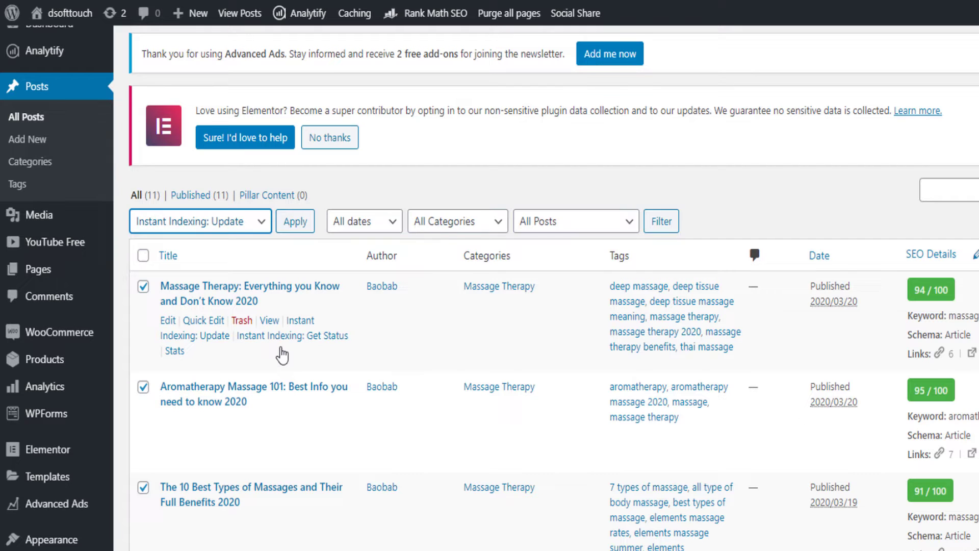
pyautogui.click(604, 181)
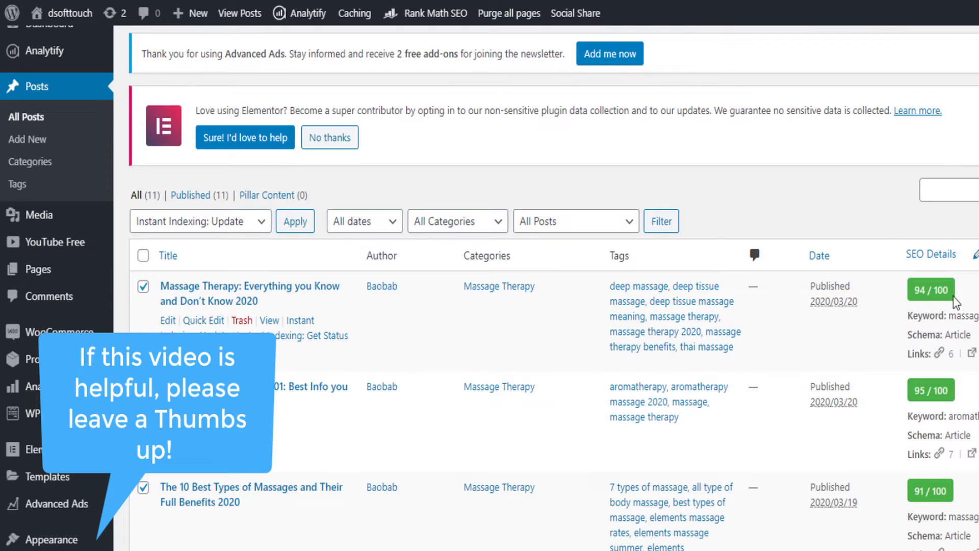
# - Highlight the first massage therapy post's SEO score and open that post for editing in a new tab
pyautogui.moveTo(917, 289); pyautogui.dragTo(948, 291)
pyautogui.click(972, 299)
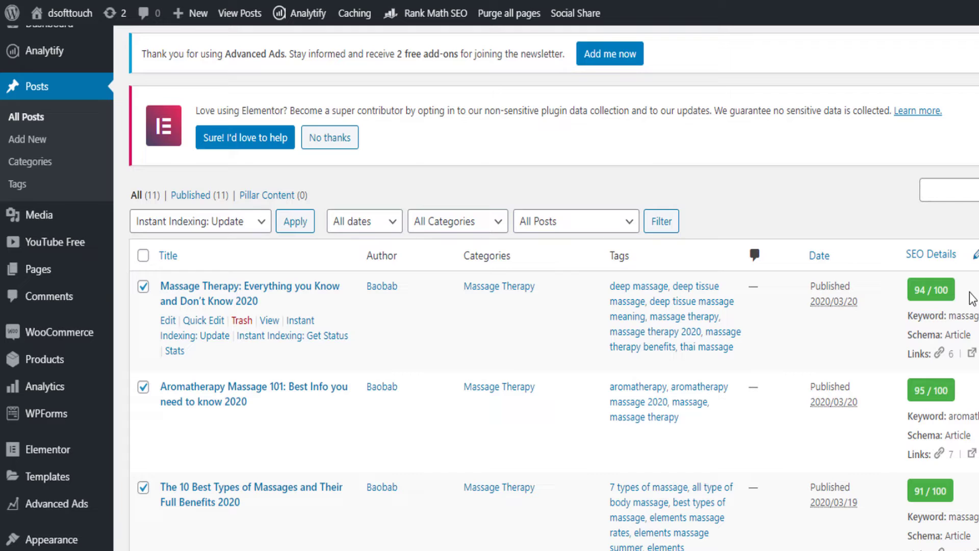
pyautogui.moveTo(913, 288); pyautogui.dragTo(950, 291)
pyautogui.rightClick(168, 320)
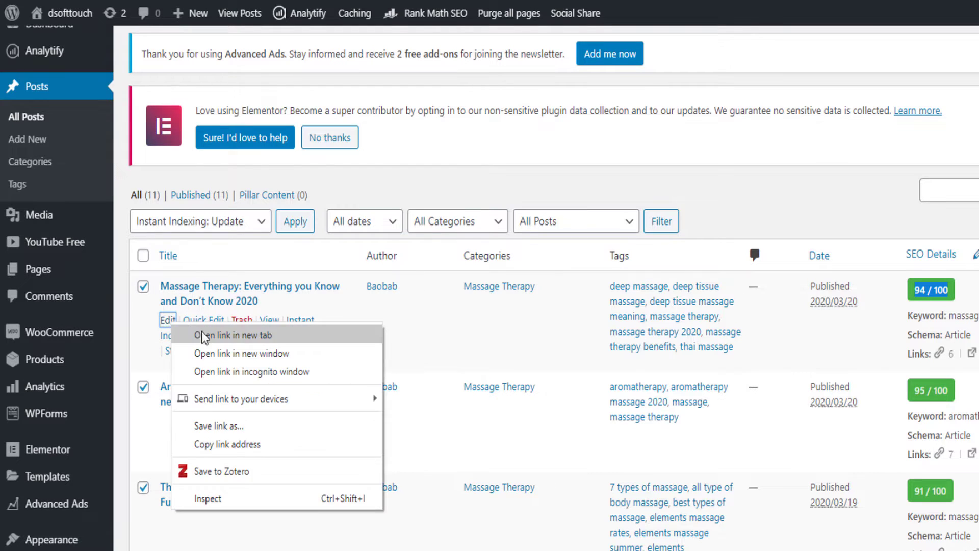
pyautogui.click(203, 335)
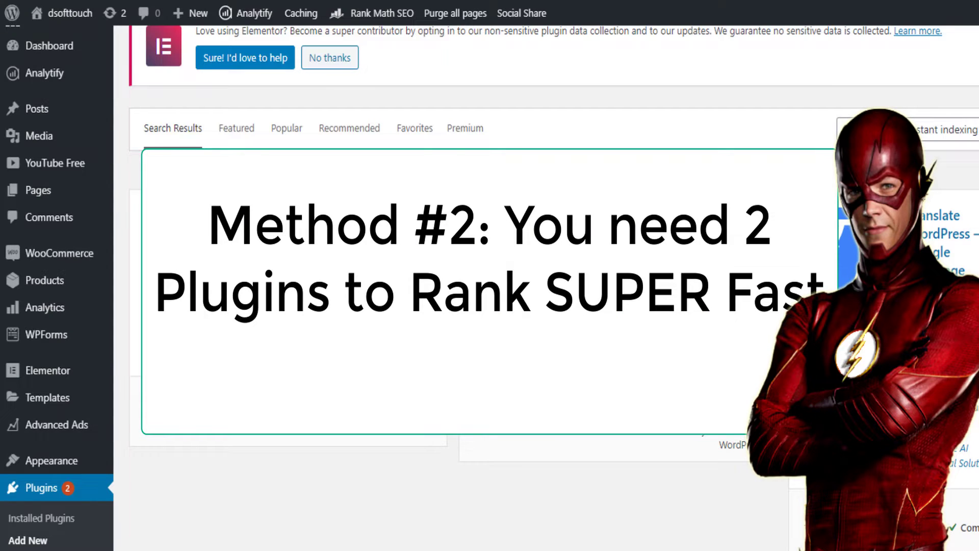
# - Search the plugin directory for "rankmath" in place of the instant indexing query
pyautogui.tripleClick(949, 130)
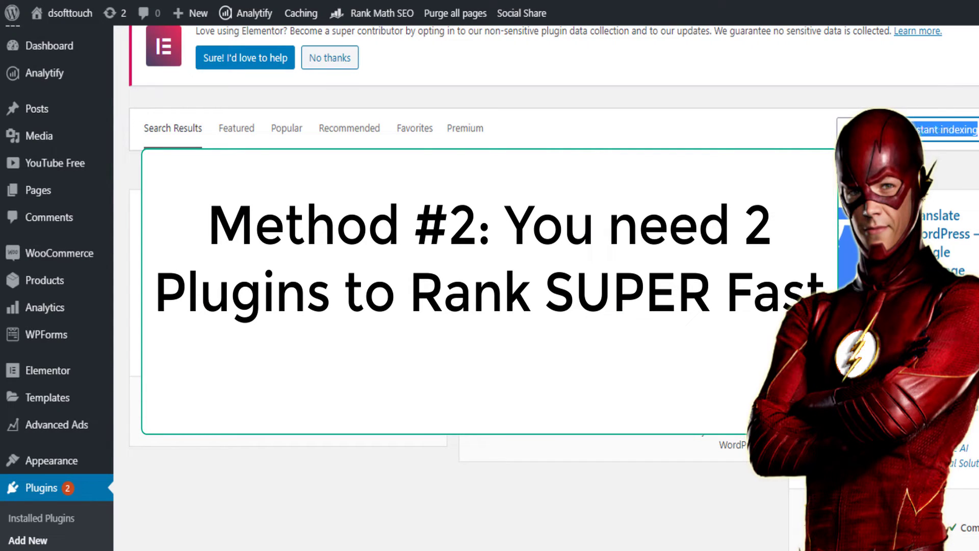
pyautogui.write('rank')
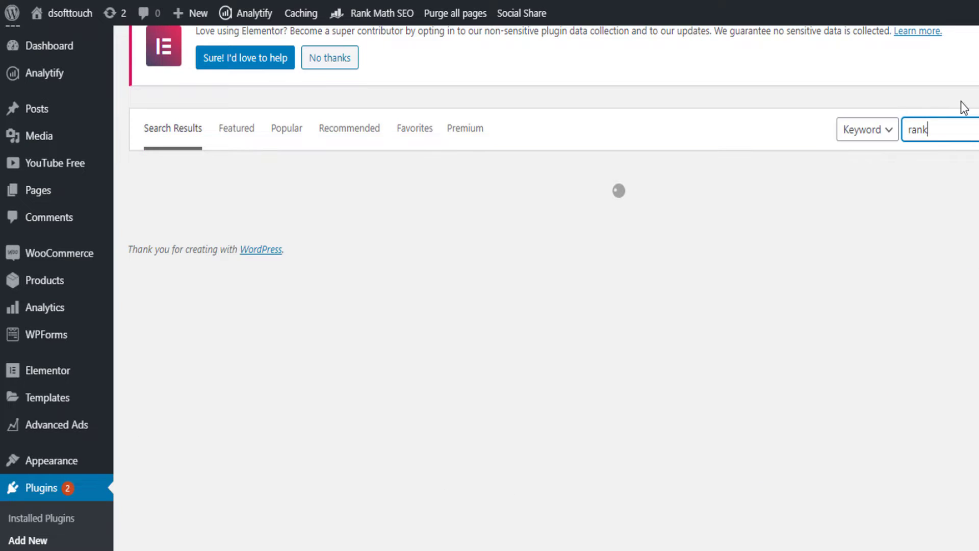
pyautogui.write('math')
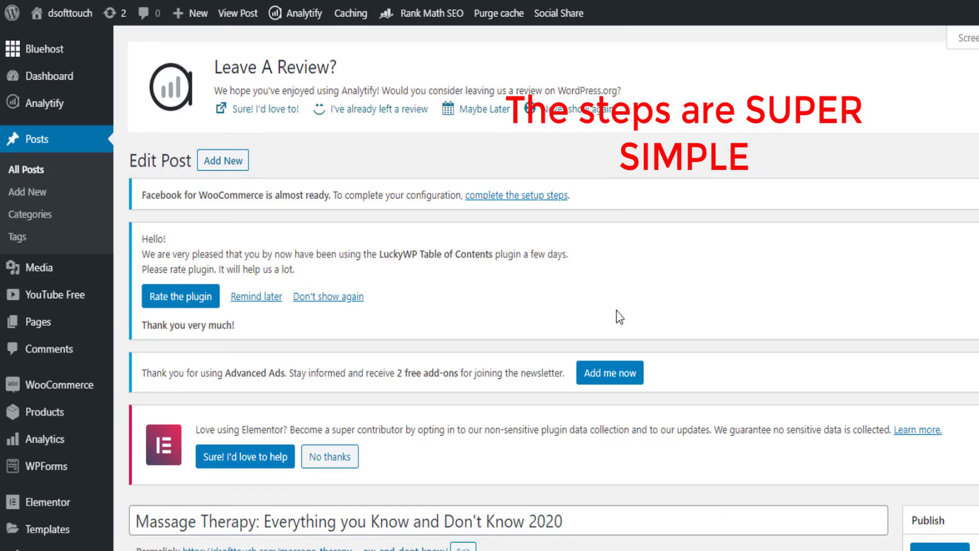
# - In the massage therapy post, collapse and re-expand the Rank Math SEO section and highlight its focus keyword score
pyautogui.scroll(-5, 724, 372)
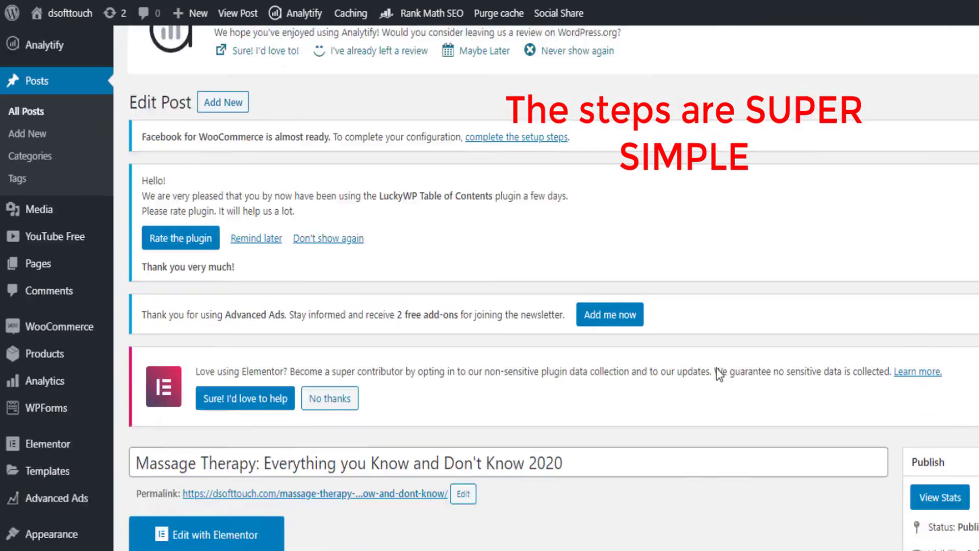
pyautogui.scroll(-15, 782, 380)
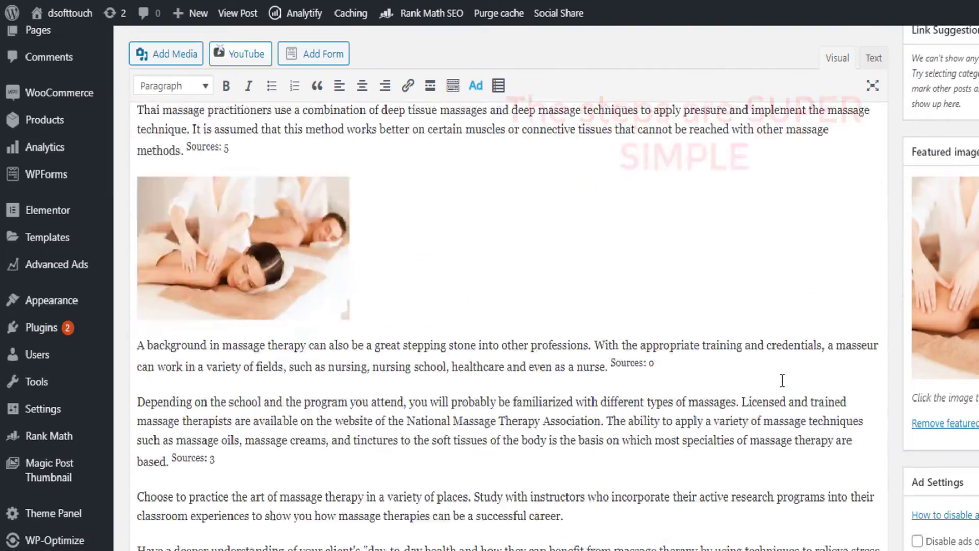
pyautogui.scroll(-15, 782, 381)
pyautogui.scroll(6, 782, 381)
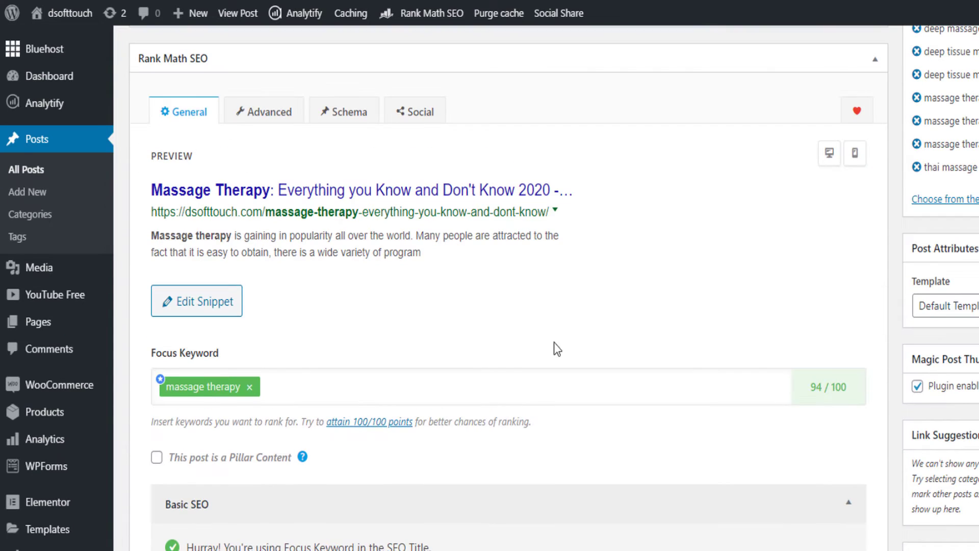
pyautogui.scroll(2, 204, 164)
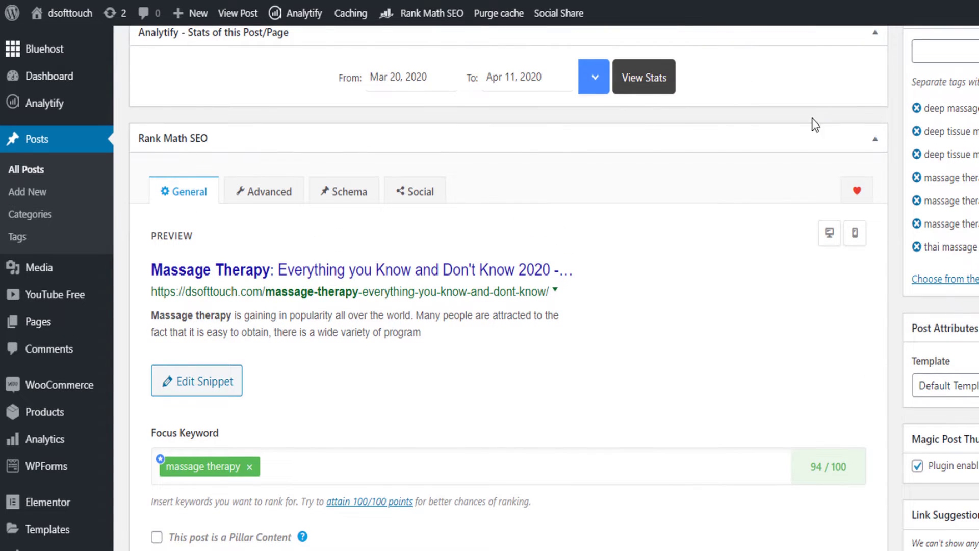
pyautogui.click(886, 138)
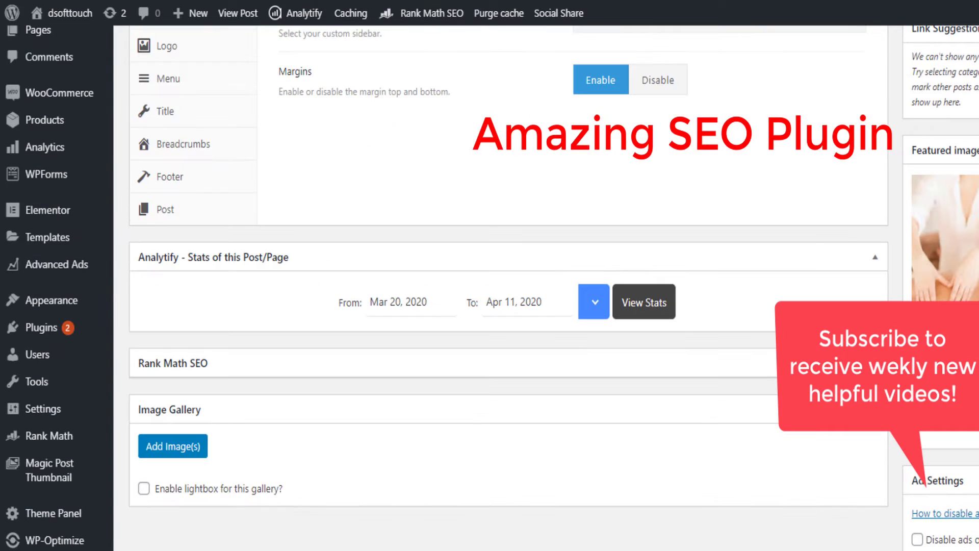
pyautogui.click(875, 363)
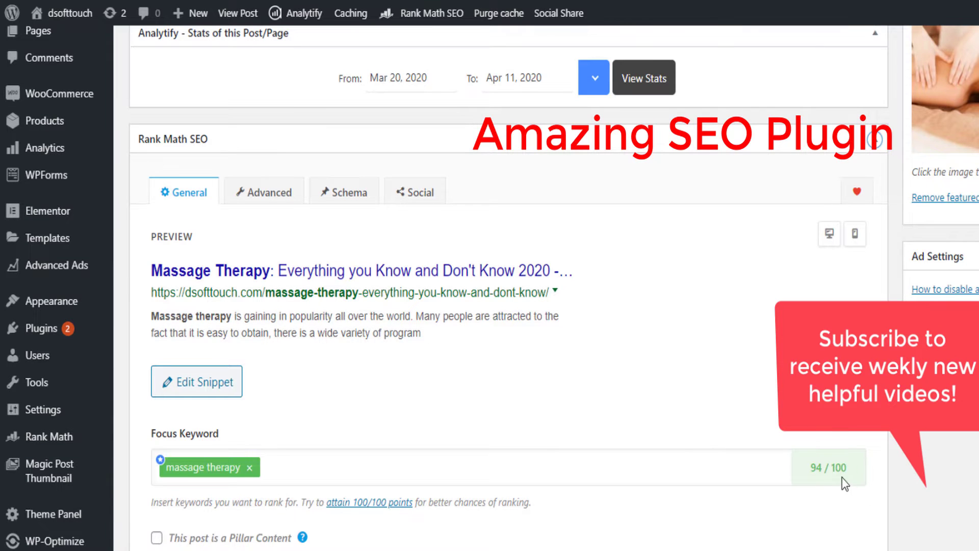
pyautogui.moveTo(841, 478); pyautogui.dragTo(806, 471)
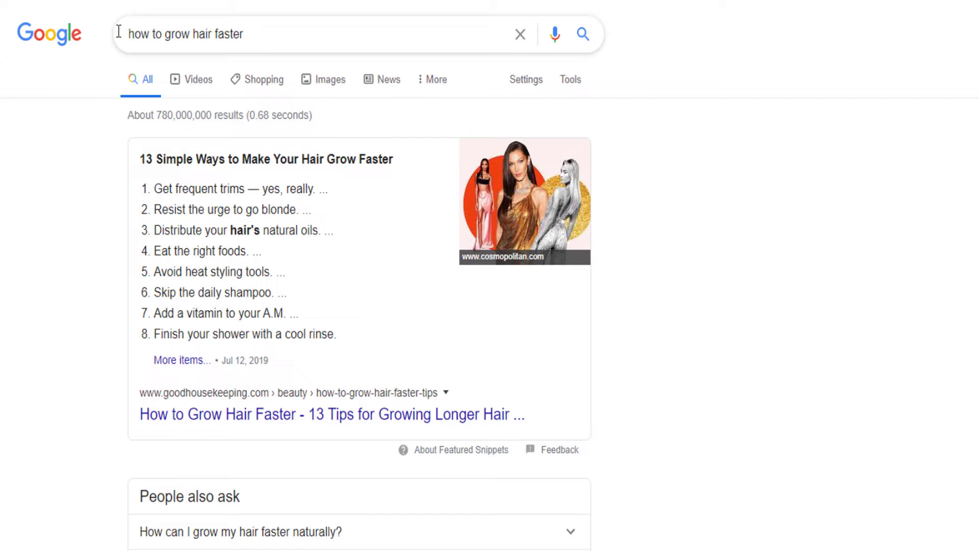
# - Switch to the Google search results and copy the query "how to grow hair faster"
pyautogui.tripleClick(244, 35)
pyautogui.click(252, 33)
pyautogui.tripleClick(127, 34)
pyautogui.hotkey('ctrl', 'c')
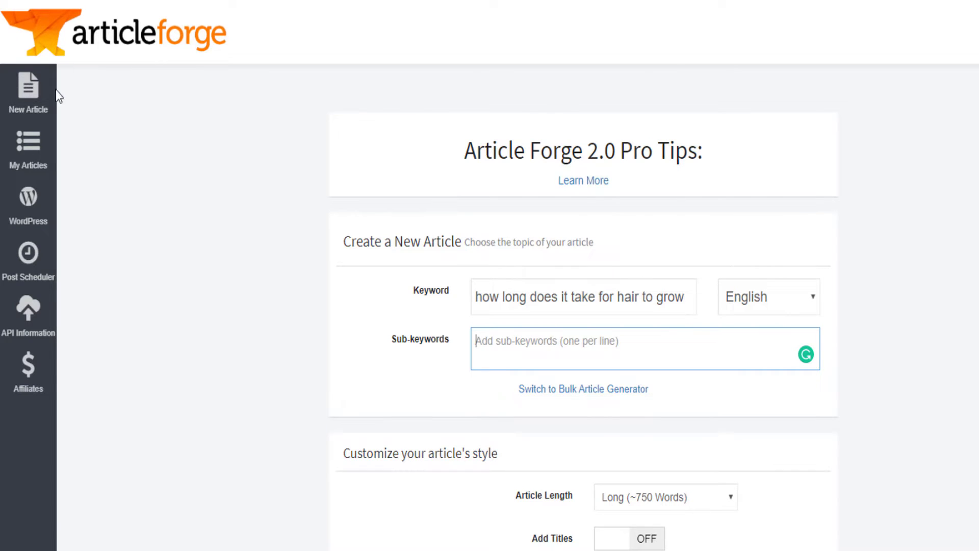
# - In Article Forge, replace the keyword with "how to grow hair faster", create the new article and highlight the fun fact below its progress
pyautogui.click(598, 296)
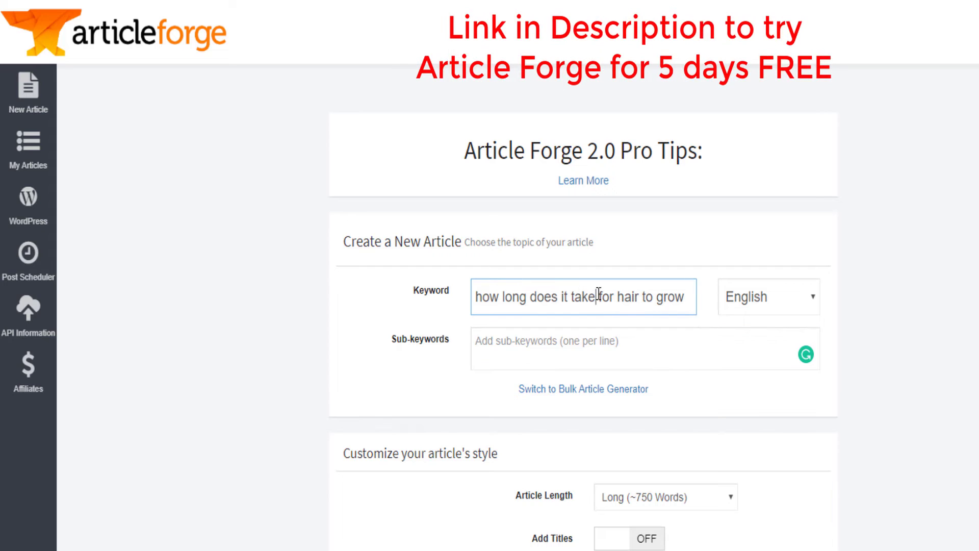
pyautogui.moveTo(684, 300); pyautogui.dragTo(412, 284)
pyautogui.hotkey('ctrl', 'v')
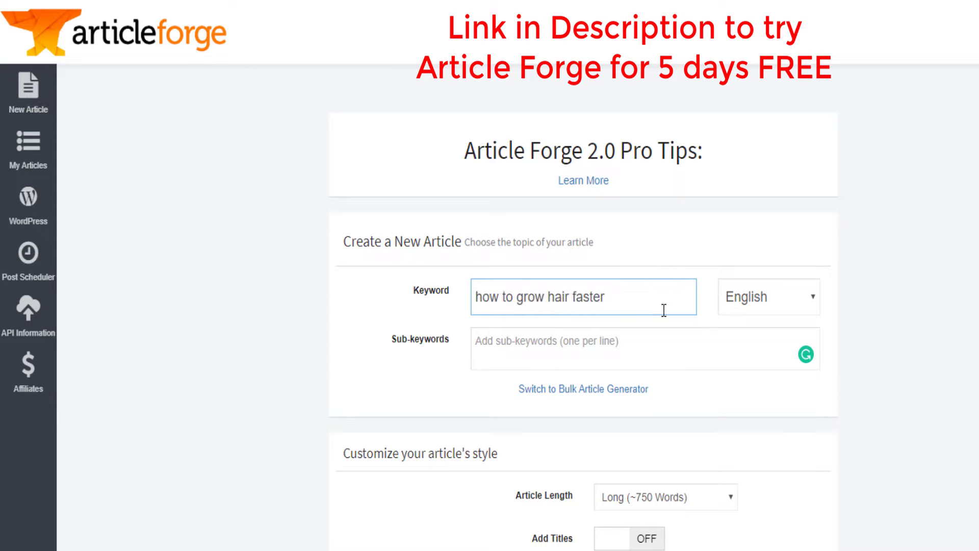
pyautogui.scroll(-5, 714, 306)
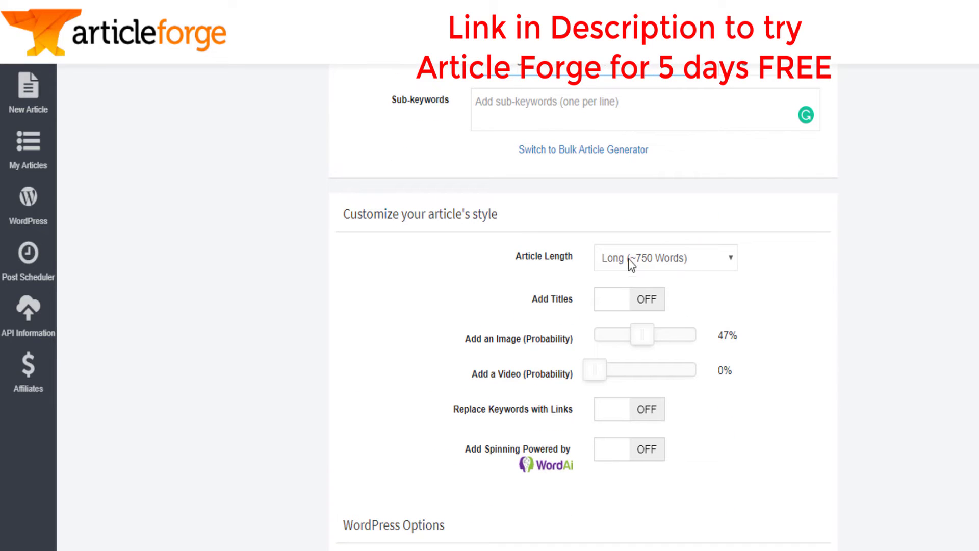
pyautogui.scroll(-3, 760, 306)
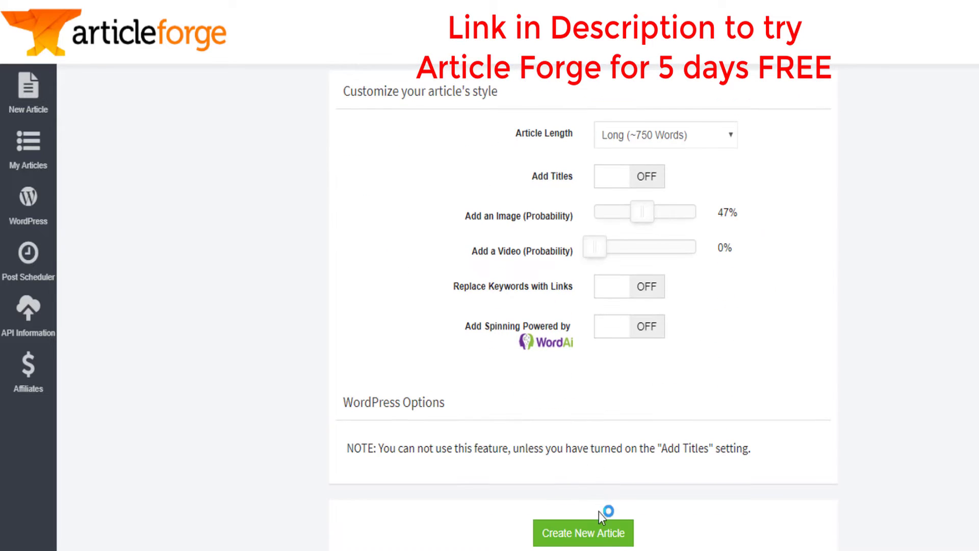
pyautogui.click(606, 532)
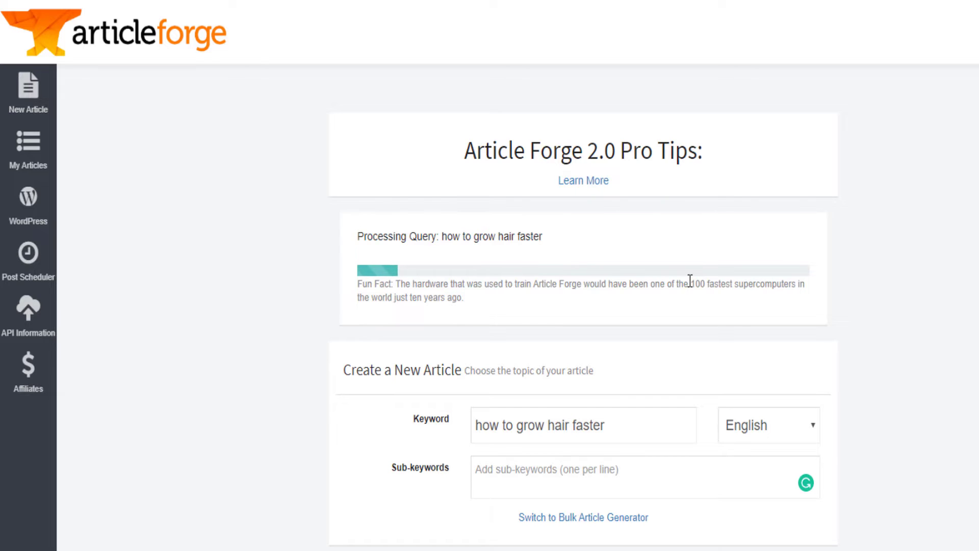
pyautogui.moveTo(691, 282); pyautogui.dragTo(791, 297)
pyautogui.click(783, 78)
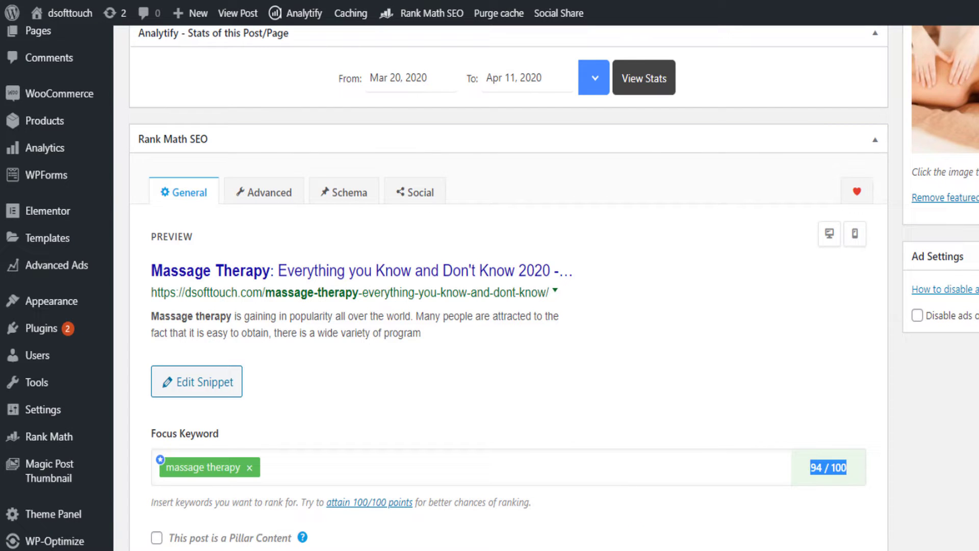
# - Return to the massage therapy post, look over its content and place the cursor in the Rank Math focus keyword field
pyautogui.scroll(20, 498, 284)
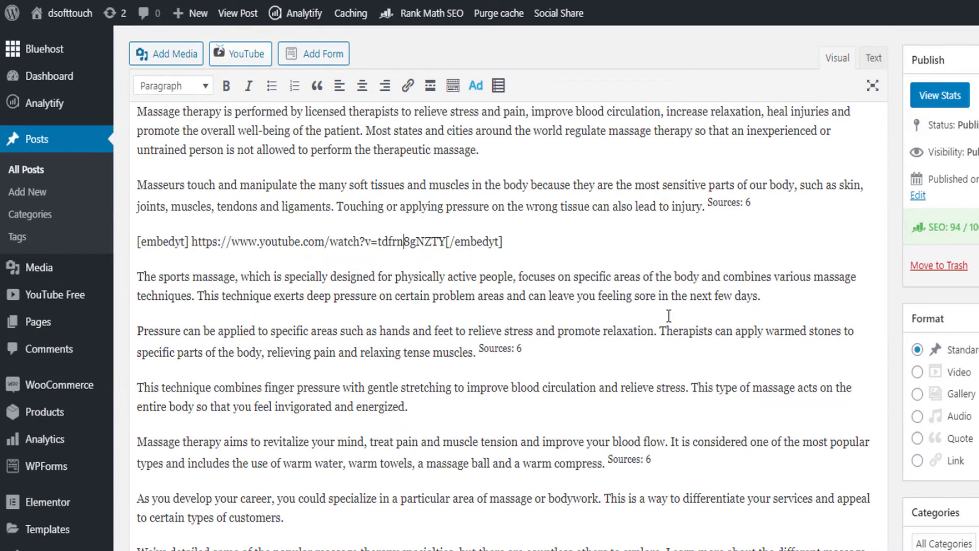
pyautogui.scroll(-15, 669, 316)
pyautogui.scroll(-8, 674, 320)
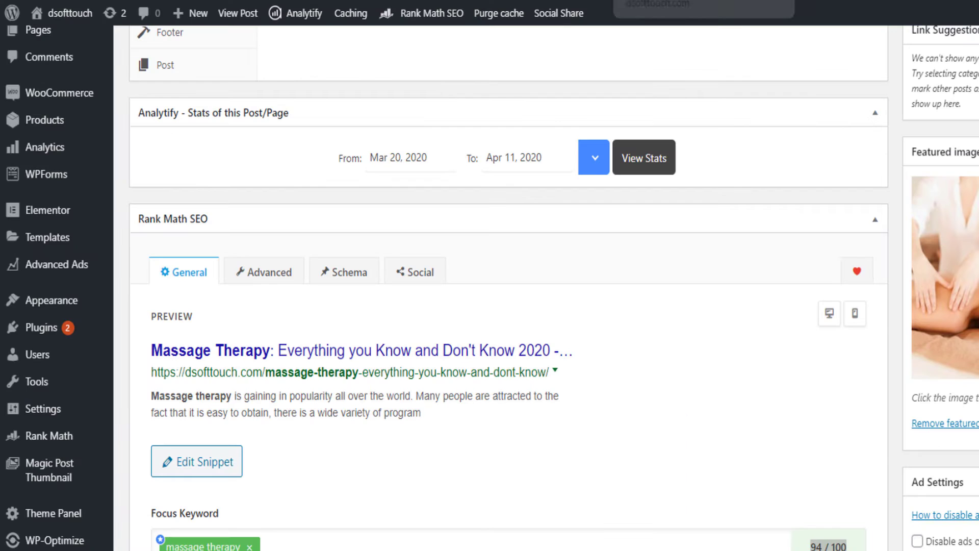
pyautogui.scroll(-3, 280, 491)
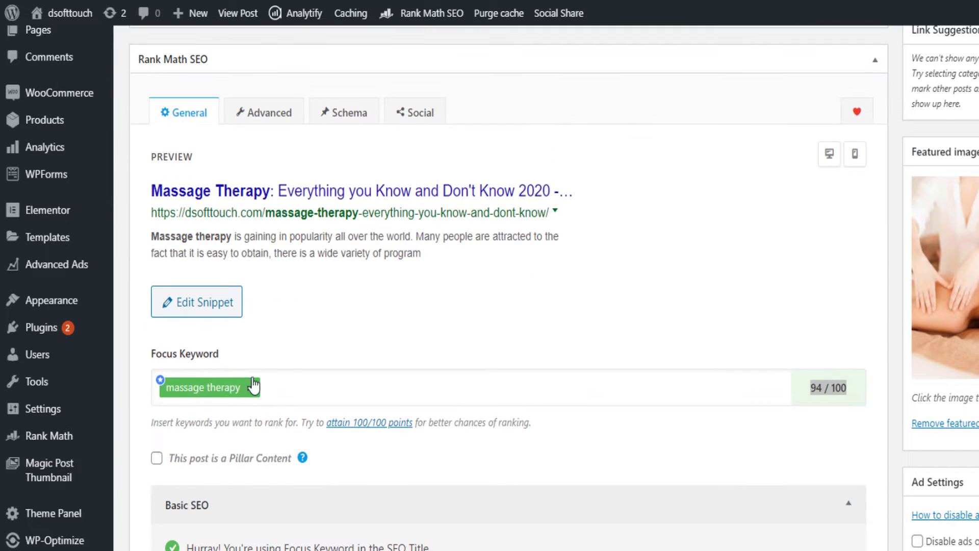
pyautogui.click(274, 384)
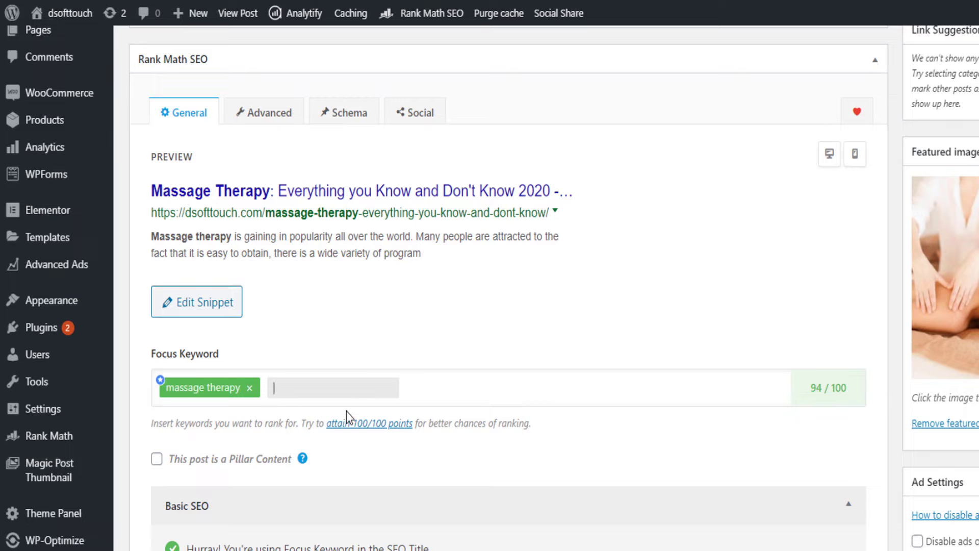
# - Examine the post's Rank Math checks under Basic SEO, Additional and Title Readability
pyautogui.scroll(-5, 522, 416)
pyautogui.scroll(-2, 267, 314)
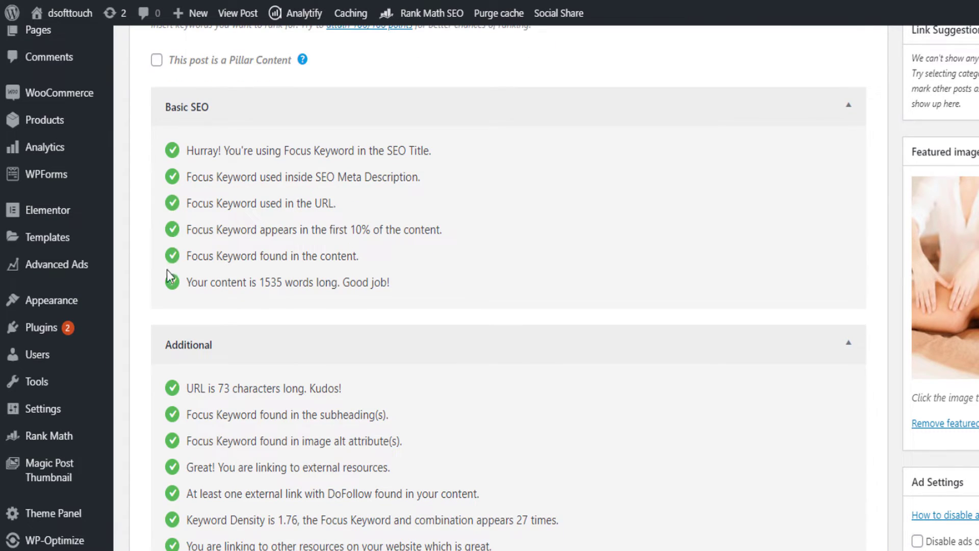
pyautogui.scroll(4, 333, 386)
pyautogui.scroll(4, 332, 386)
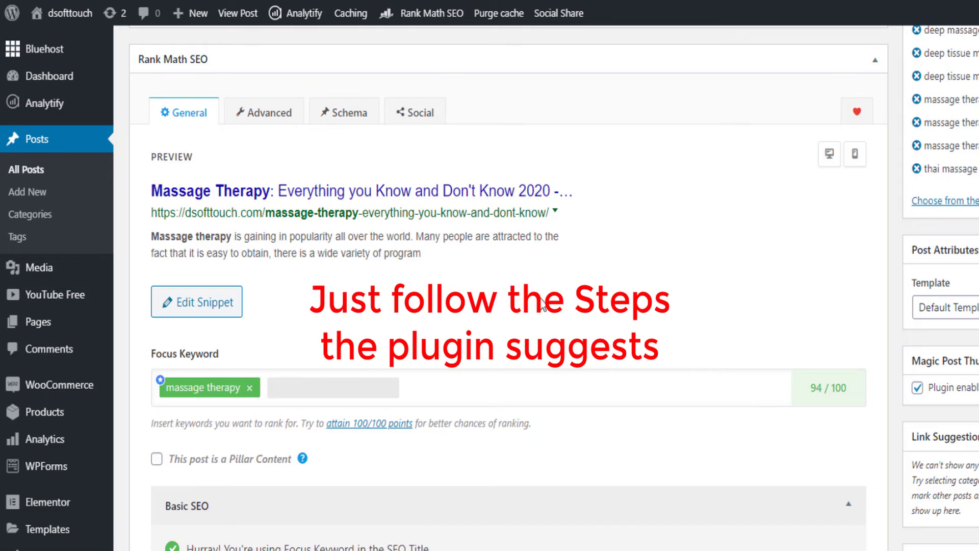
pyautogui.scroll(-16, 542, 305)
pyautogui.scroll(5, 284, 295)
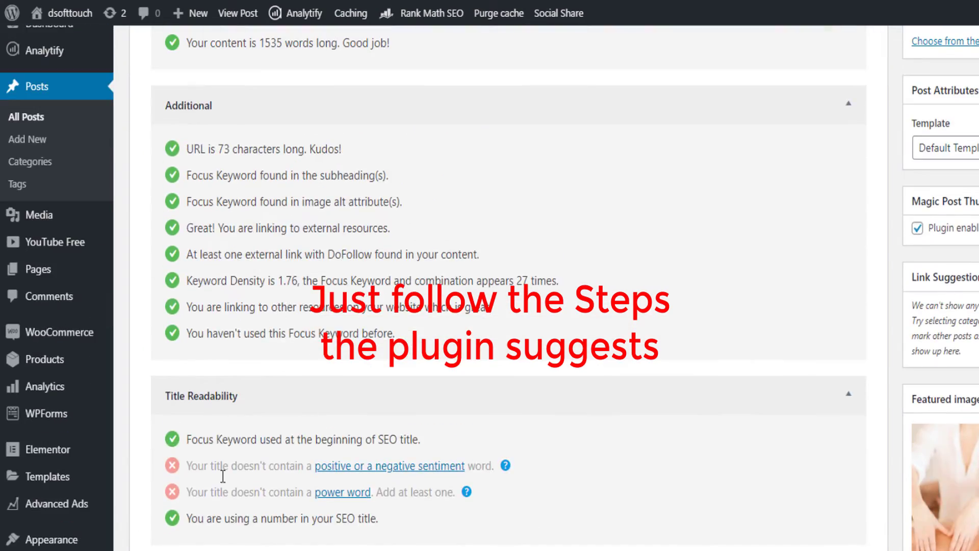
pyautogui.scroll(-6, 224, 439)
pyautogui.scroll(11, 183, 260)
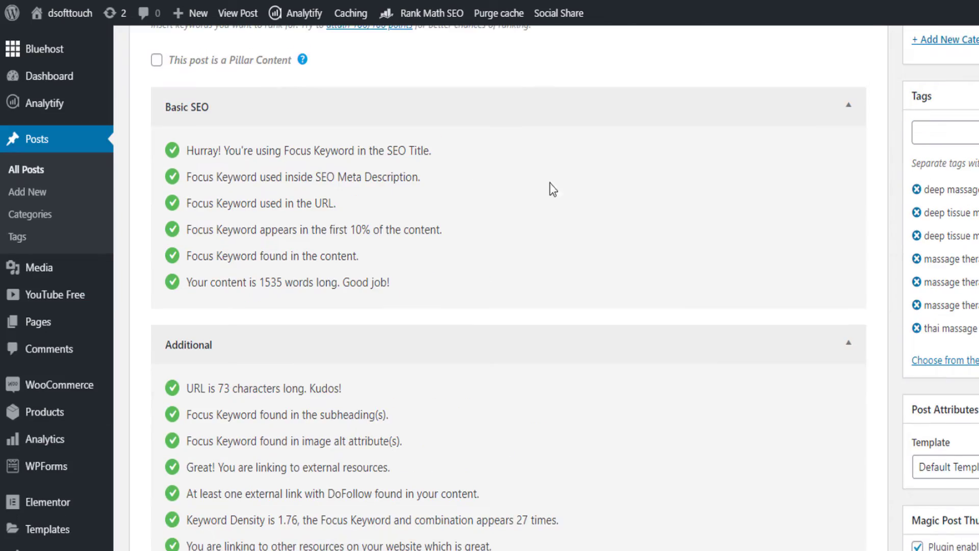
pyautogui.scroll(10, 553, 189)
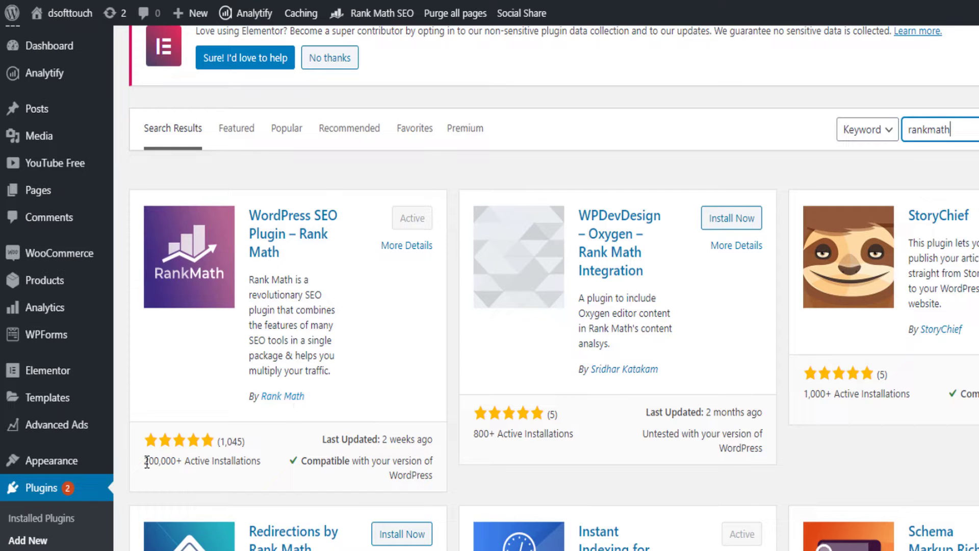
# - Highlight Rank Math's active installations in the plugin results, and search the plugin directory for "instant indexing"
pyautogui.moveTo(146, 461); pyautogui.dragTo(270, 460)
pyautogui.click(270, 460)
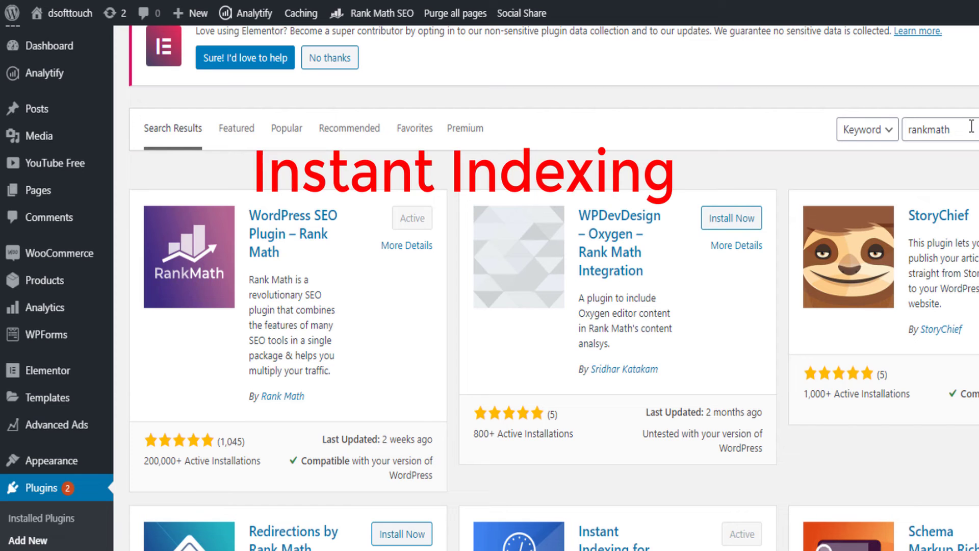
pyautogui.moveTo(971, 127); pyautogui.dragTo(894, 132)
pyautogui.write('instant ')
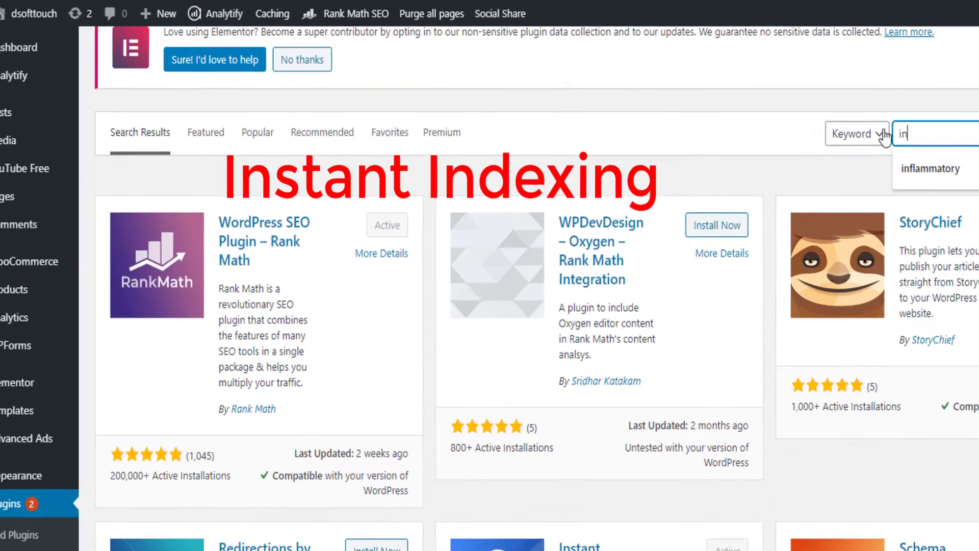
pyautogui.write('indexing')
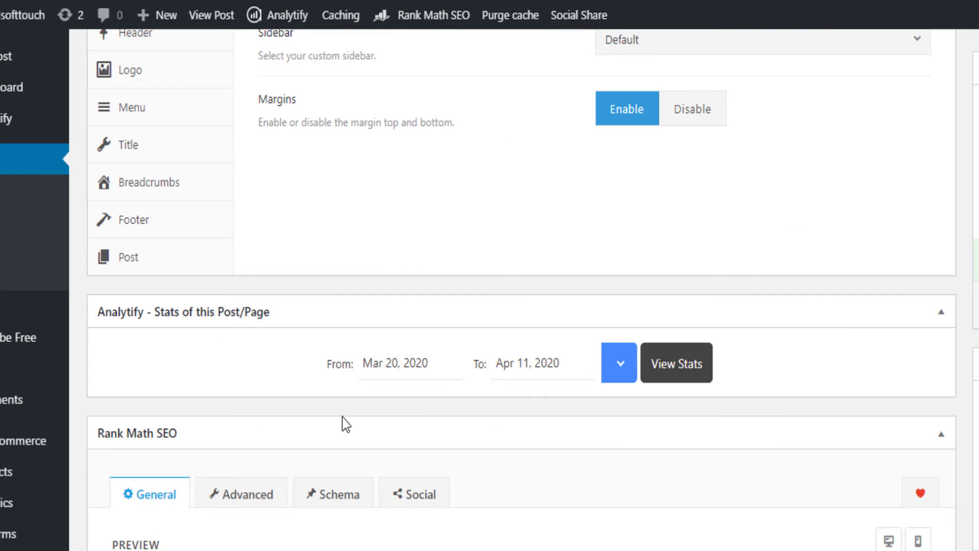
# - From the posts list, open Rank Math's Instant Indexing console and examine its URL submission form, actions and API limits
pyautogui.scroll(-5, 459, 331)
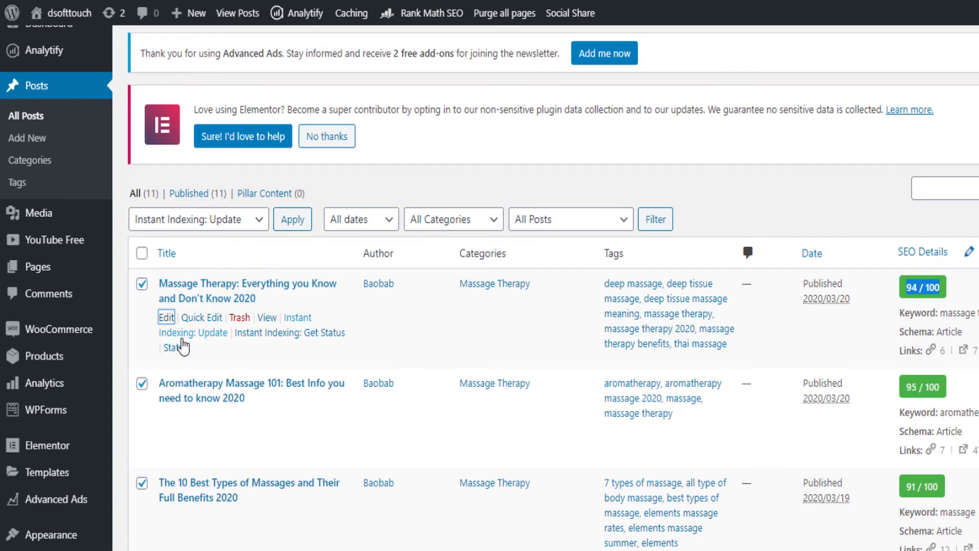
pyautogui.scroll(-7, 207, 345)
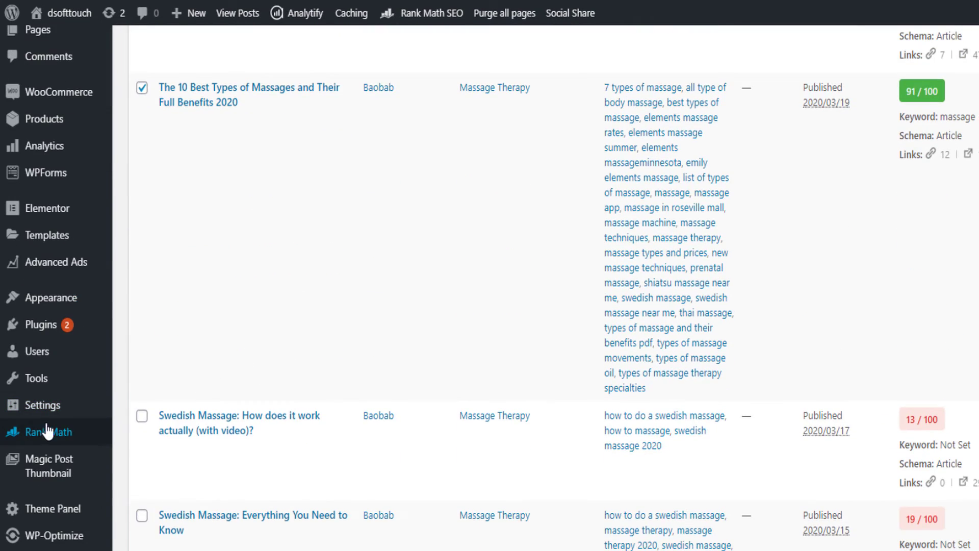
pyautogui.moveTo(46, 432)
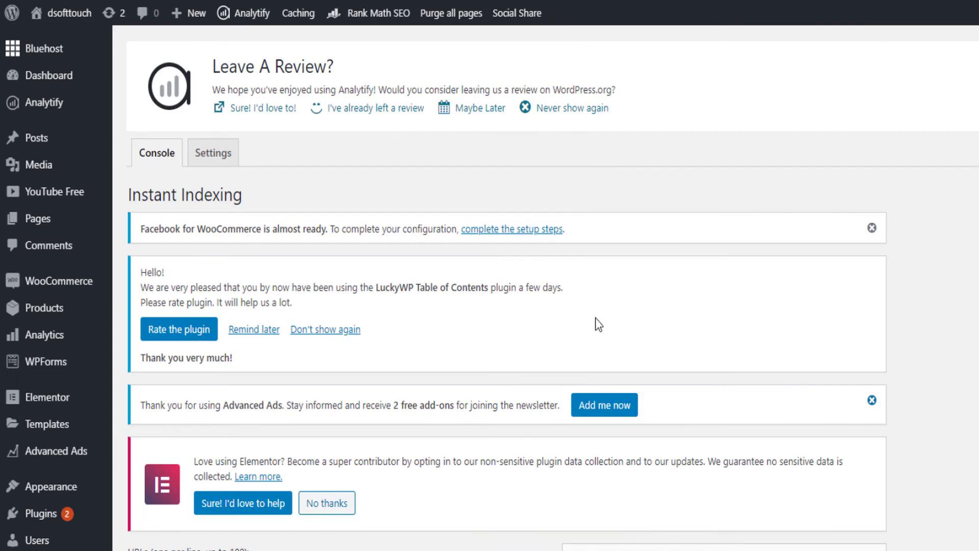
pyautogui.scroll(-5, 914, 348)
pyautogui.scroll(-1, 915, 349)
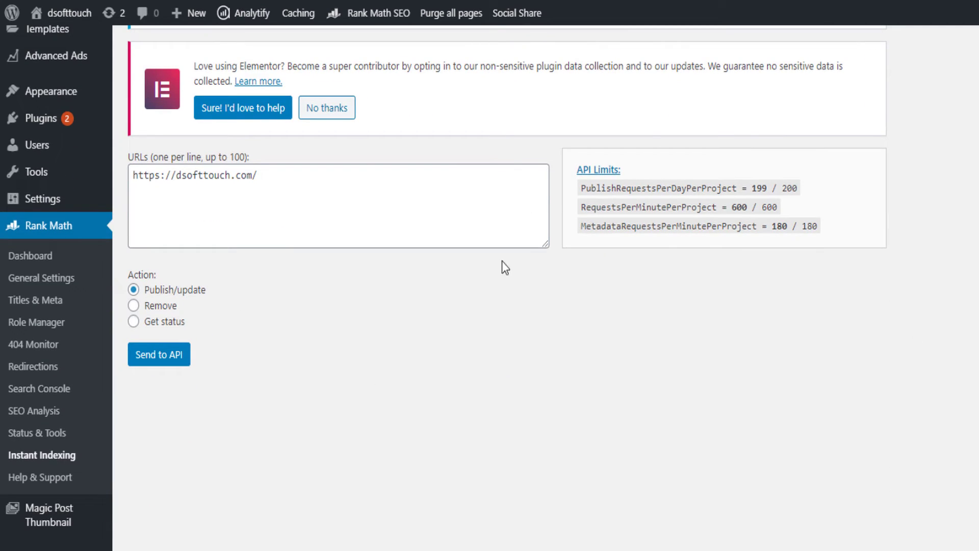
pyautogui.scroll(6, 428, 312)
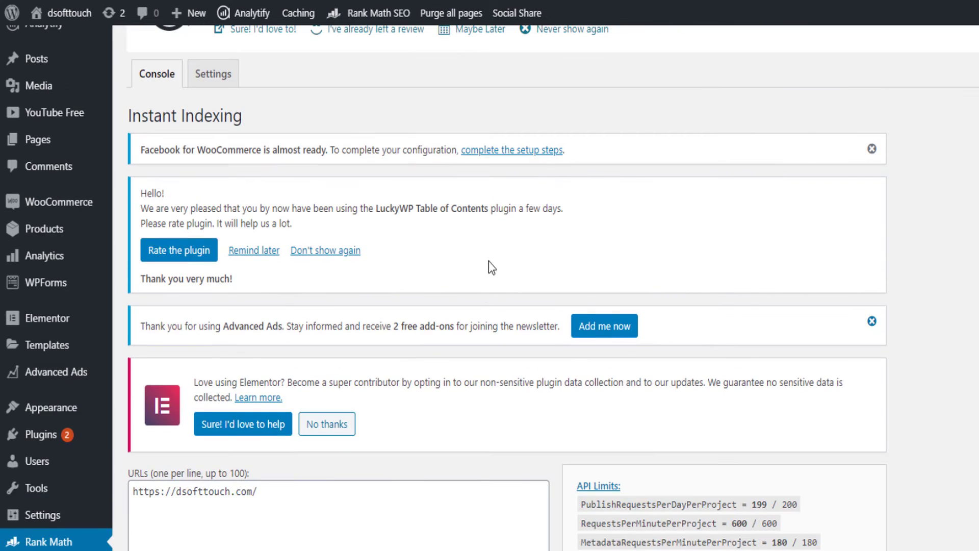
pyautogui.scroll(-3, 827, 357)
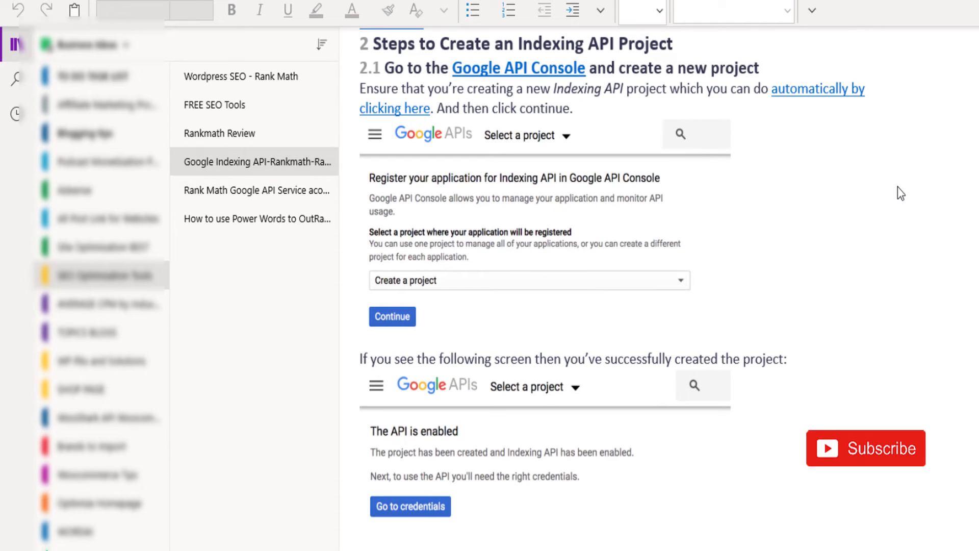
# - Examine the Indexing API note's instructions for creating the API project and the service account with the Owner role
pyautogui.scroll(8, 897, 191)
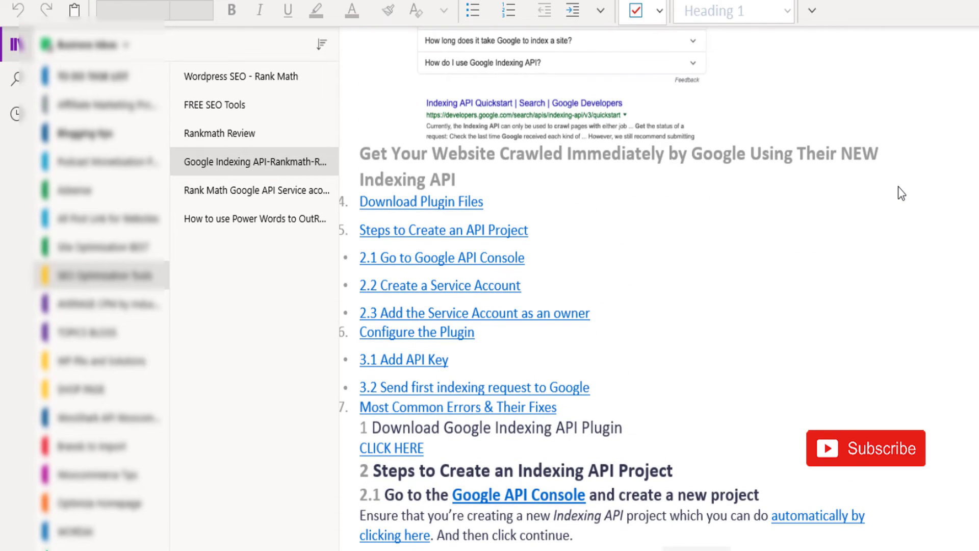
pyautogui.scroll(5, 902, 193)
pyautogui.scroll(-9, 900, 186)
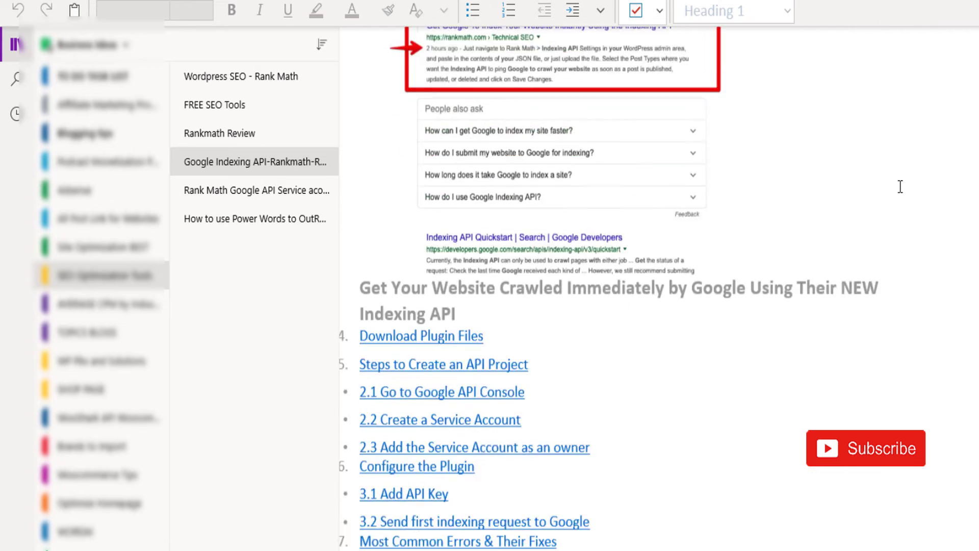
pyautogui.scroll(-4, 900, 187)
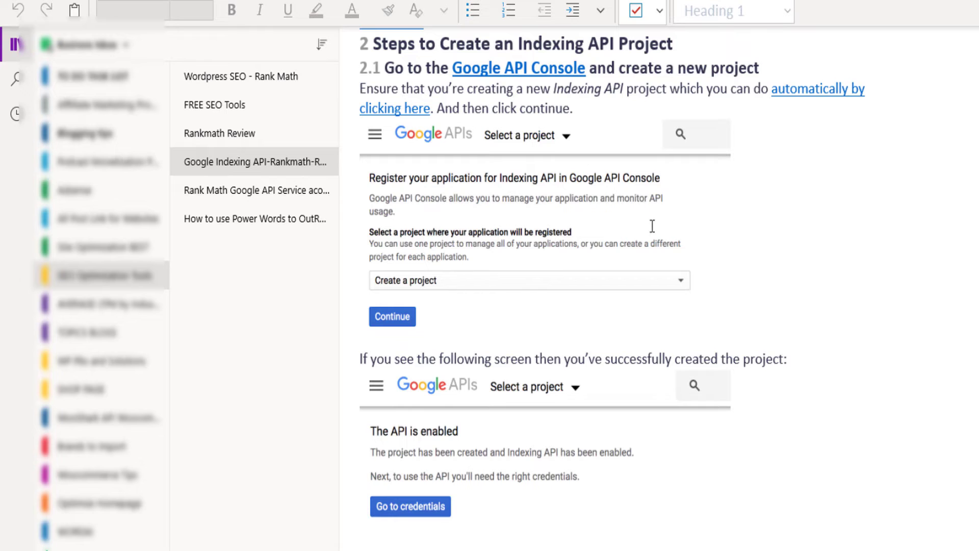
pyautogui.scroll(-5, 499, 311)
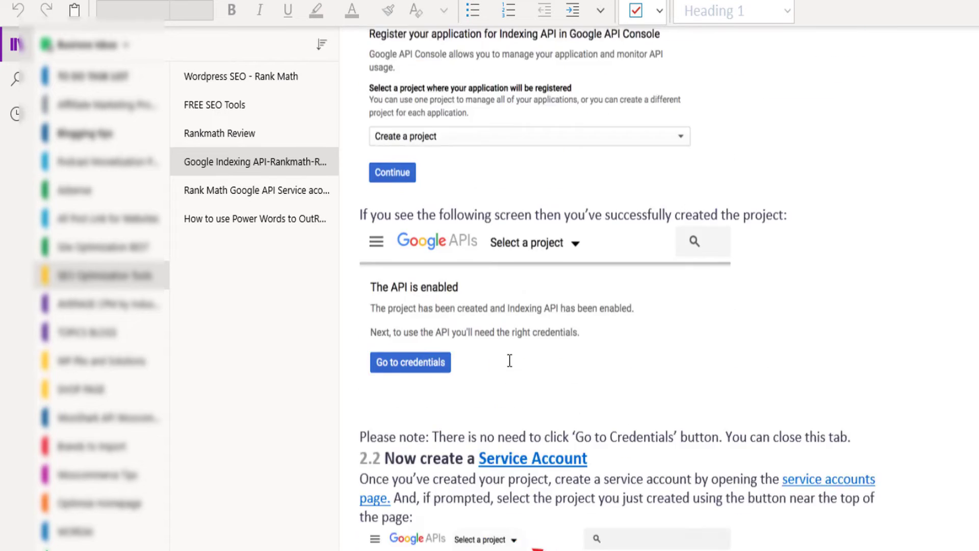
pyautogui.scroll(1, 519, 332)
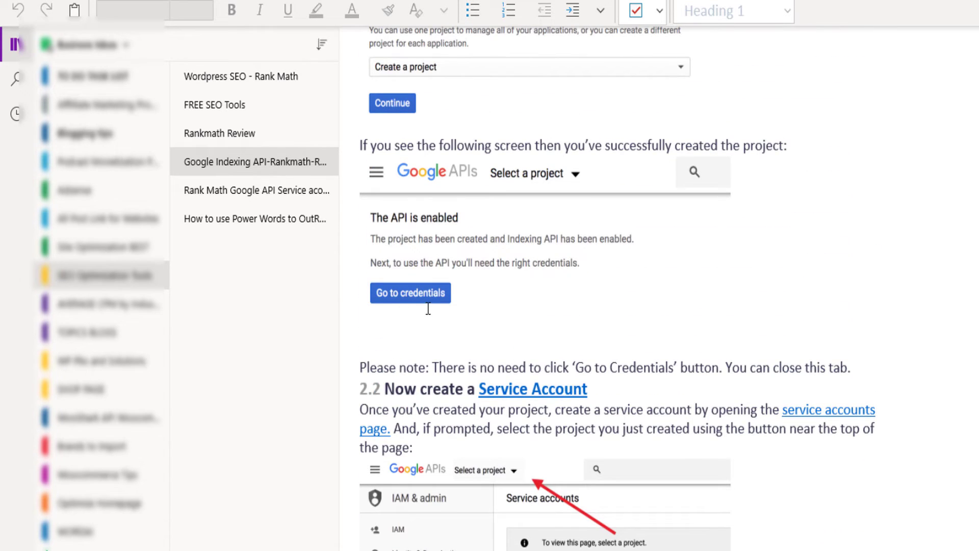
pyautogui.scroll(-4, 437, 307)
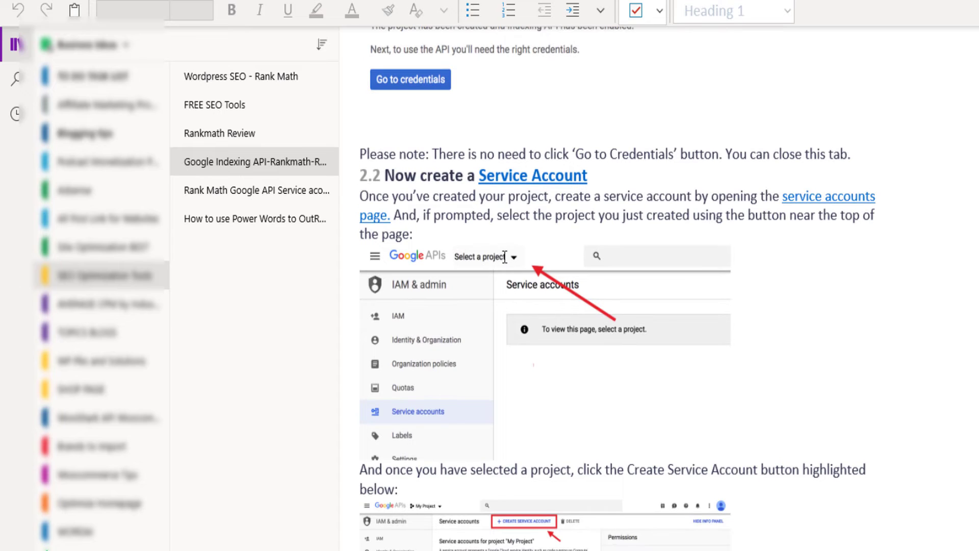
pyautogui.scroll(-2, 536, 361)
pyautogui.scroll(-2, 536, 361)
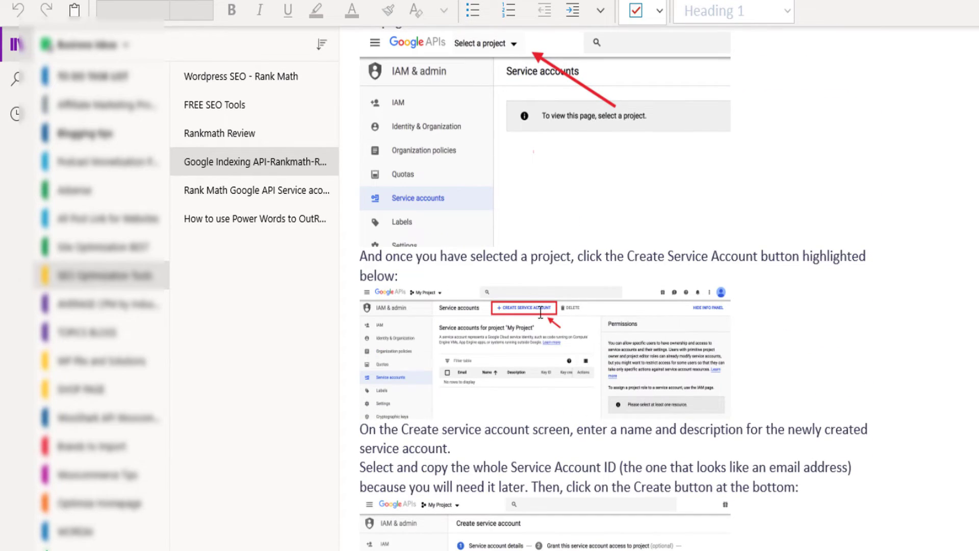
pyautogui.scroll(-8, 815, 332)
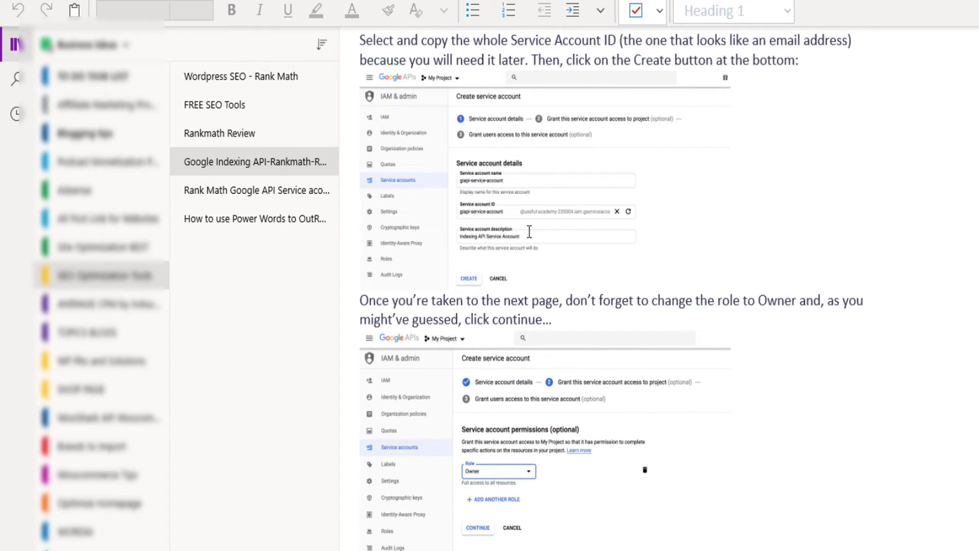
pyautogui.scroll(-4, 530, 232)
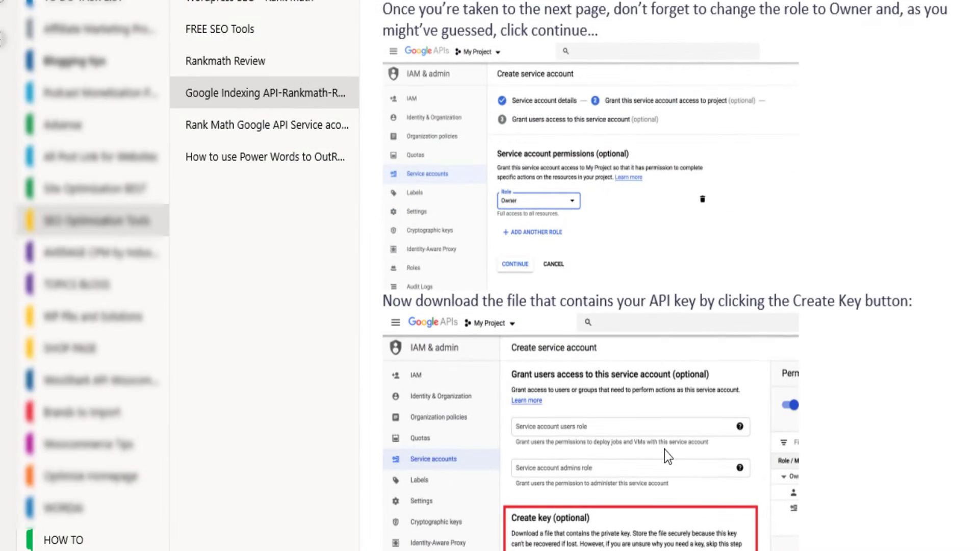
# - Examine the rest of the note, covering Search Console ownership, the plugin's JSON key settings and submitting URLs for indexing
pyautogui.scroll(-8, 746, 306)
pyautogui.scroll(-15, 746, 306)
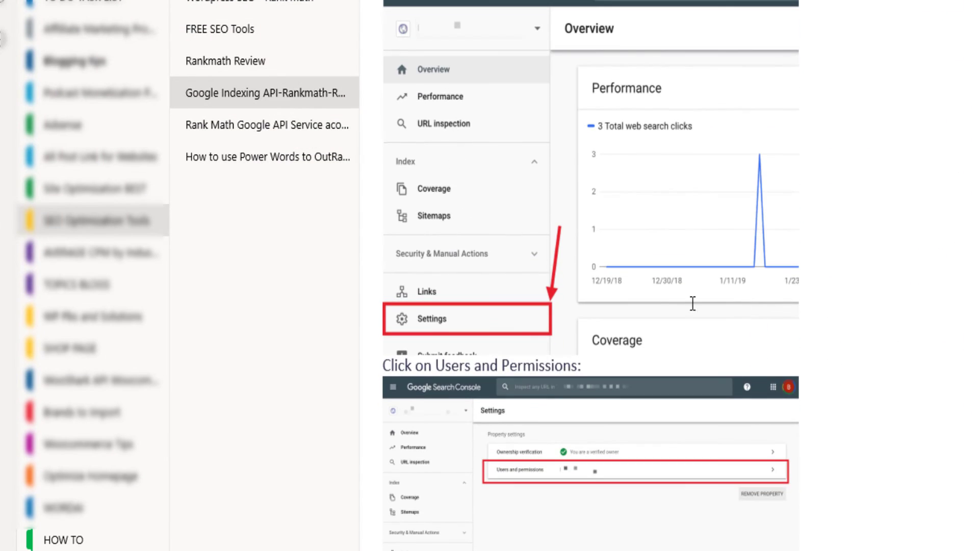
pyautogui.scroll(-20, 701, 319)
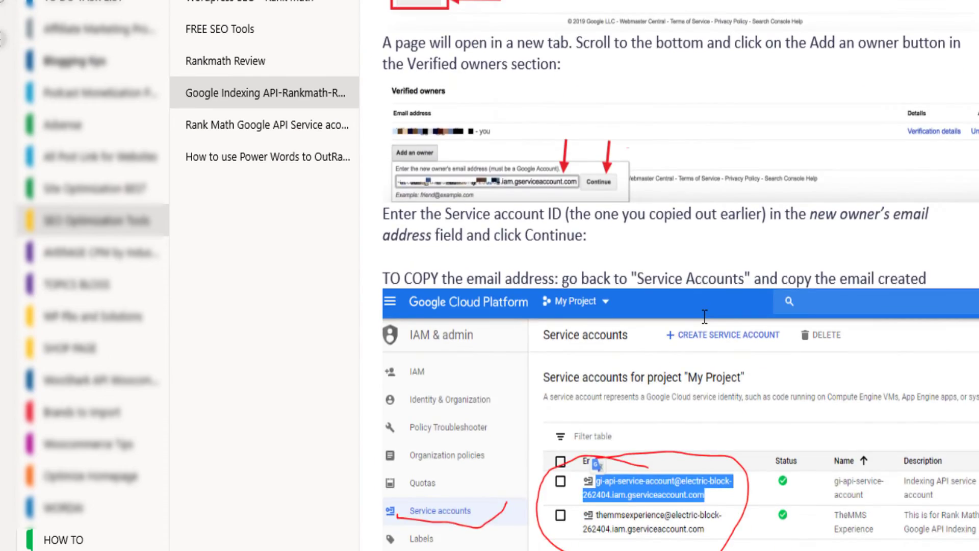
pyautogui.scroll(-5, 705, 316)
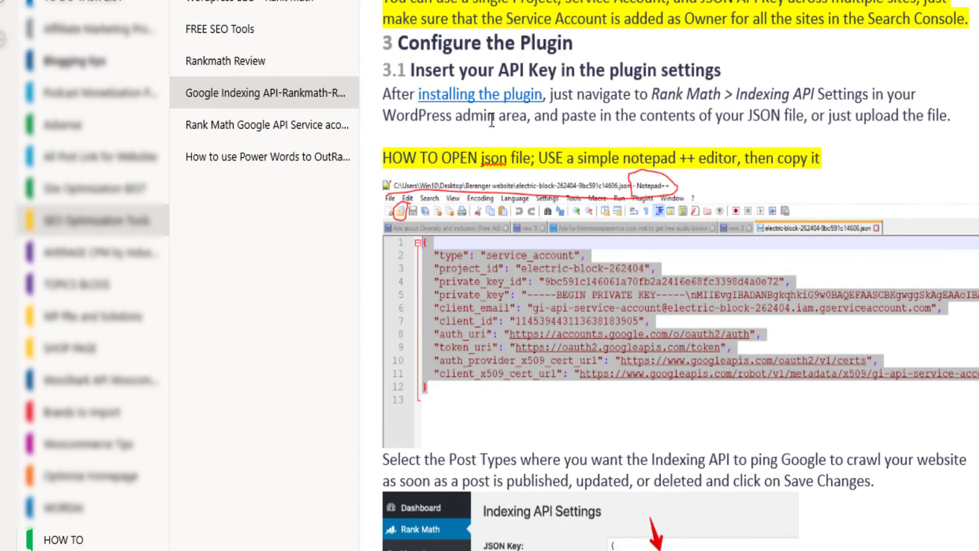
pyautogui.scroll(4, 612, 155)
pyautogui.scroll(-20, 642, 136)
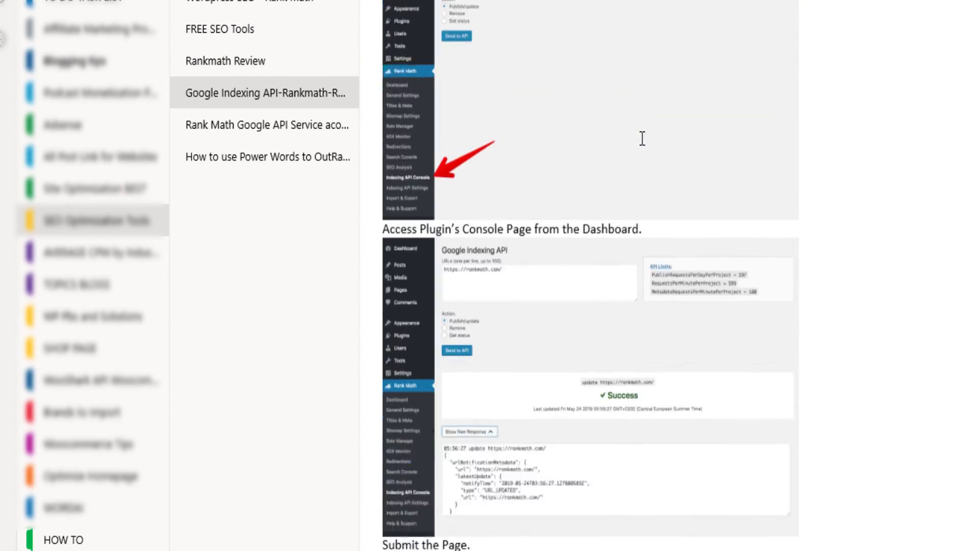
pyautogui.scroll(-3, 642, 138)
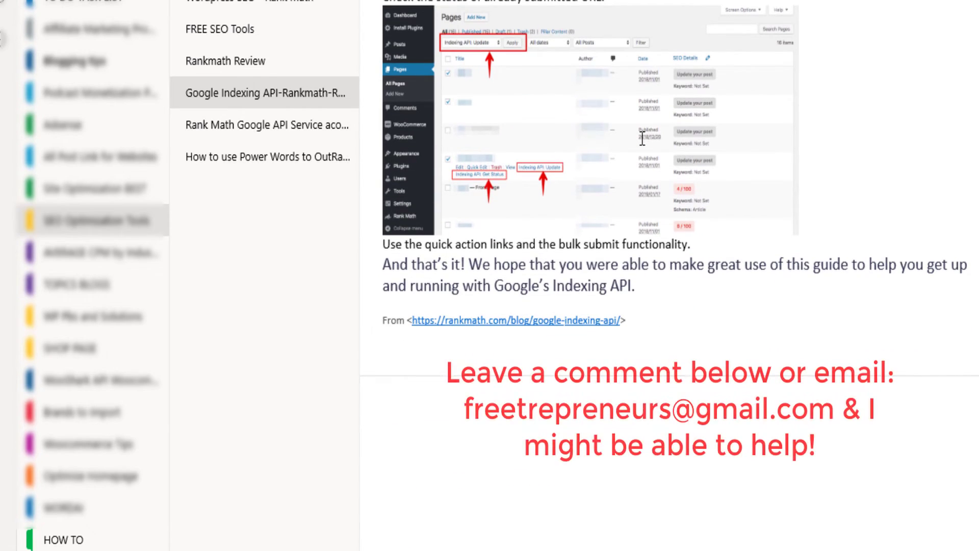
pyautogui.scroll(10, 642, 140)
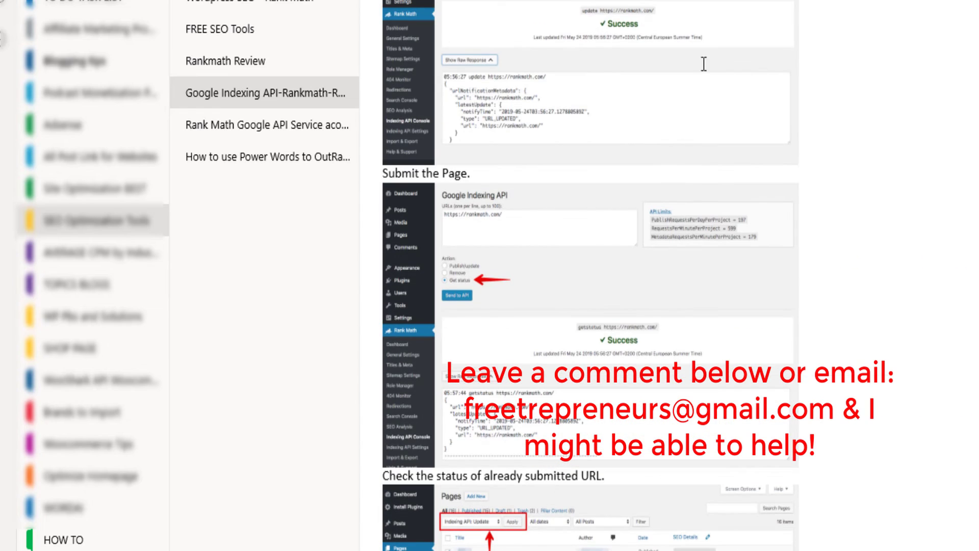
# - Open the Rank Math Google API service account note and copy the entire JSON key block for Email 1
pyautogui.click(269, 124)
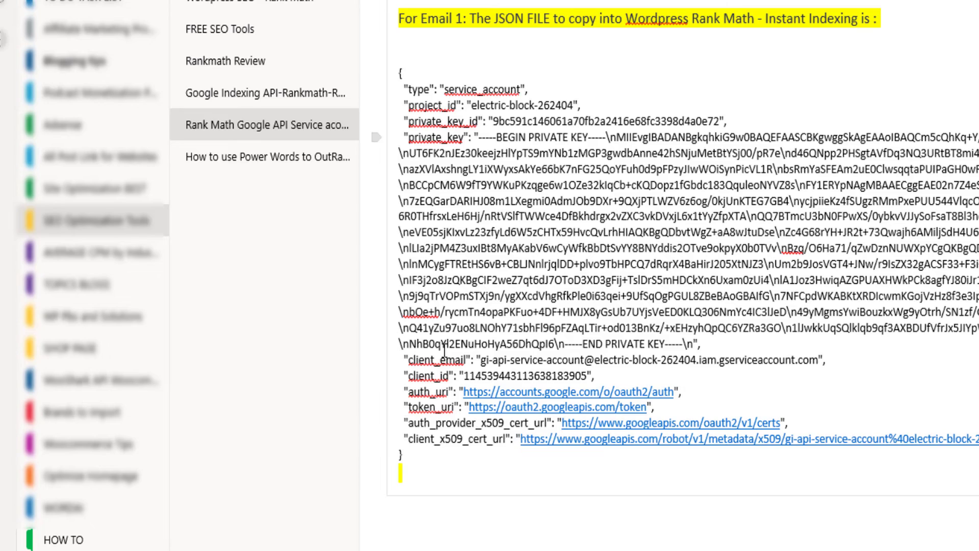
pyautogui.scroll(2, 458, 333)
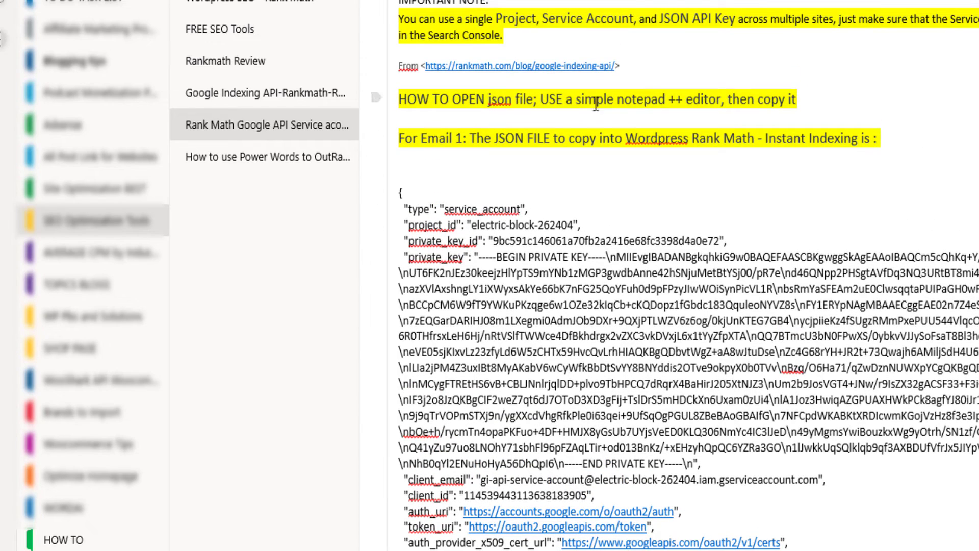
pyautogui.scroll(-4, 783, 168)
pyautogui.scroll(4, 530, 60)
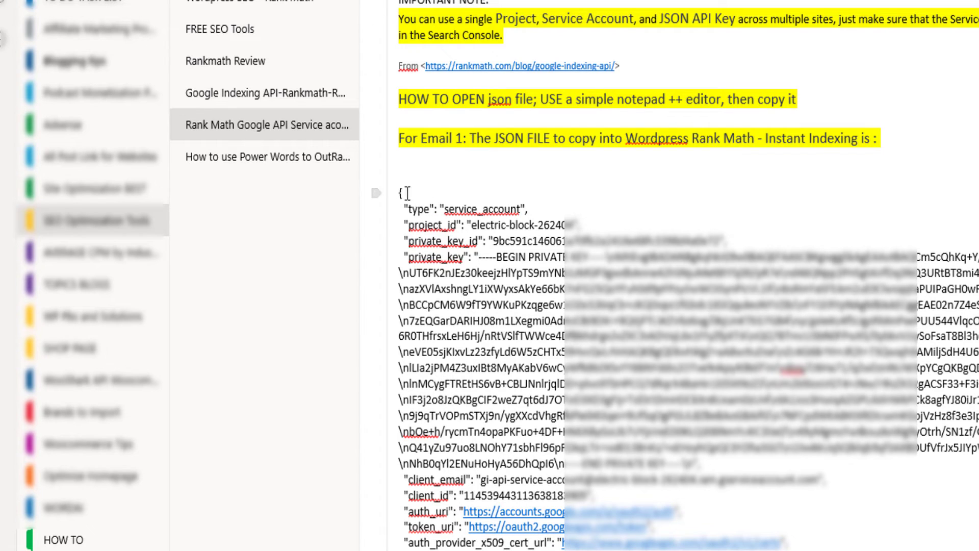
pyautogui.moveTo(401, 191); pyautogui.dragTo(561, 549)
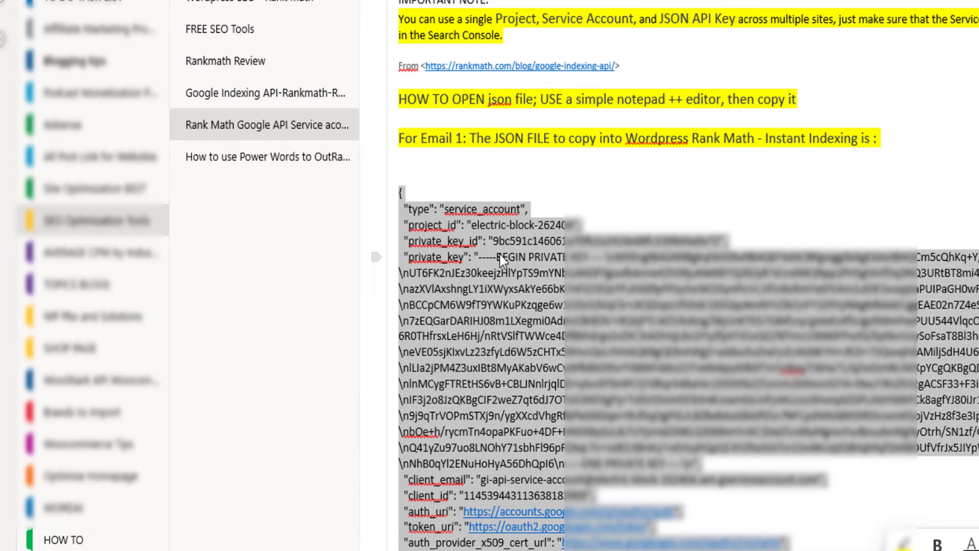
pyautogui.rightClick(491, 228)
pyautogui.click(530, 275)
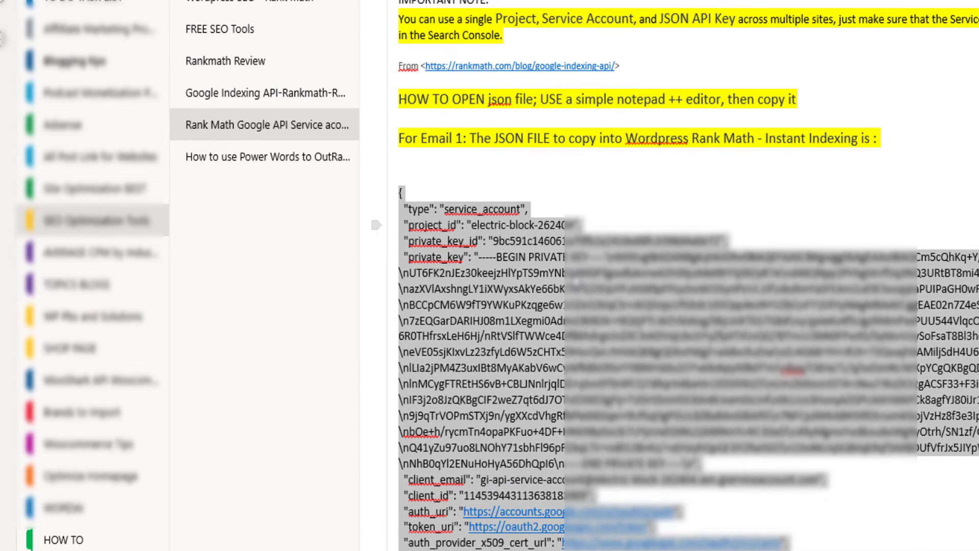
pyautogui.scroll(2, 518, 307)
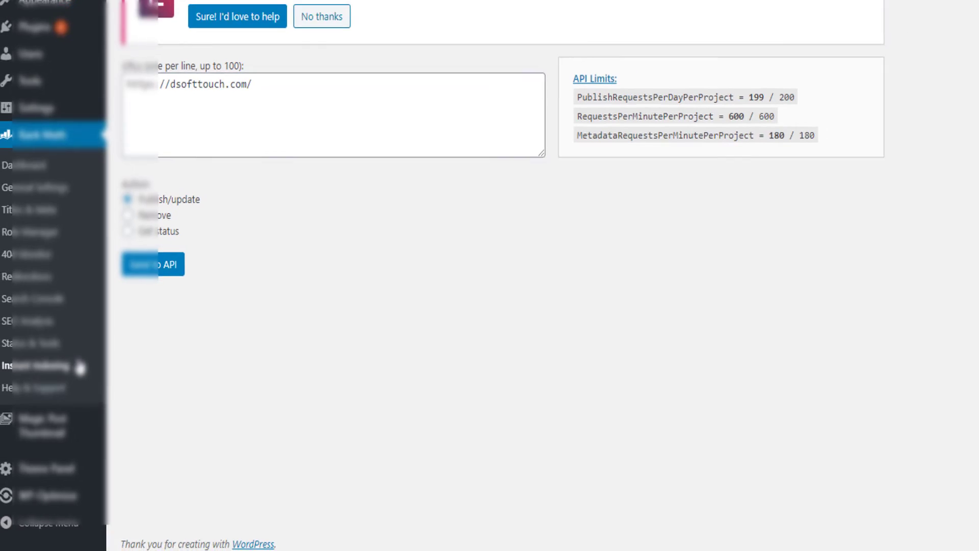
# - Switch to WordPress and open Rank Math's Instant Indexing settings at the JSON Key and Post Types options
pyautogui.click(40, 378)
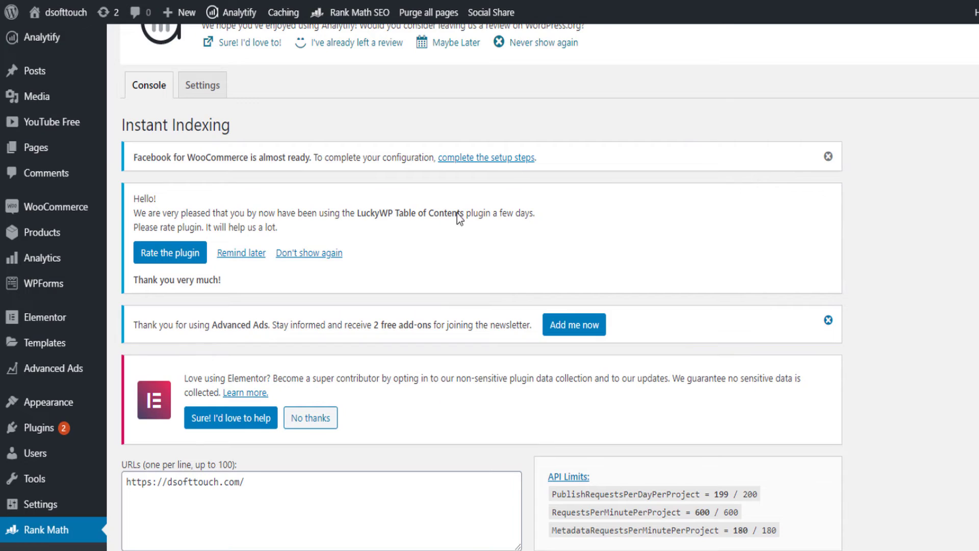
pyautogui.click(221, 95)
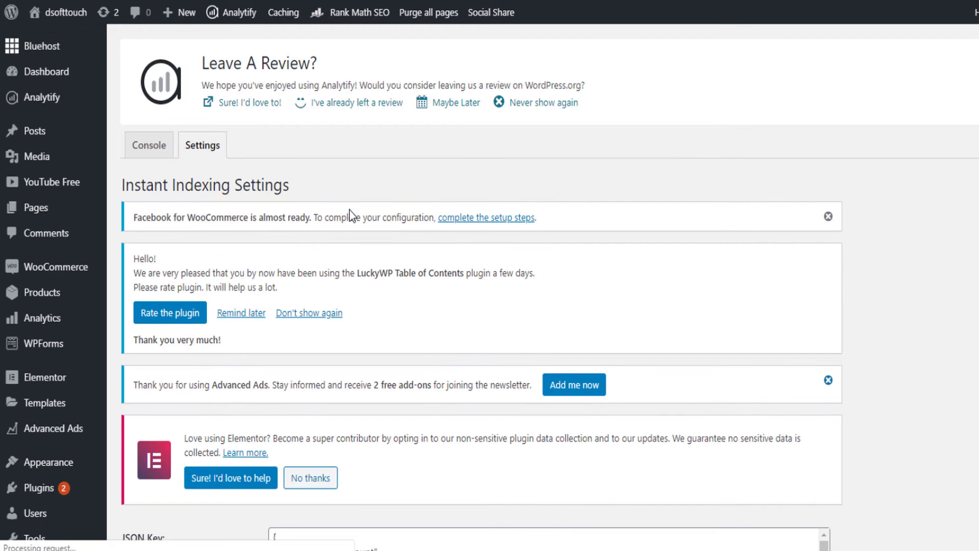
pyautogui.scroll(-7, 503, 396)
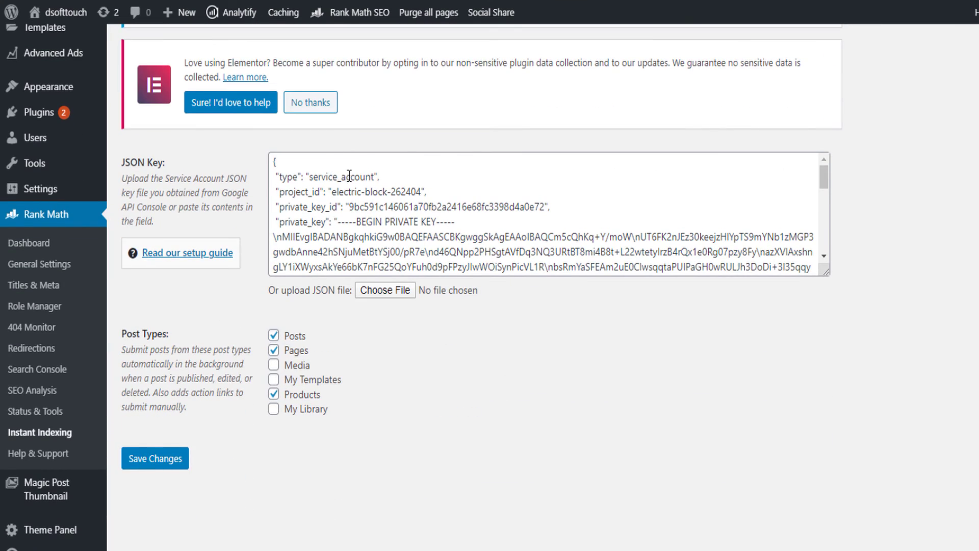
pyautogui.scroll(6, 347, 163)
pyautogui.scroll(-6, 339, 297)
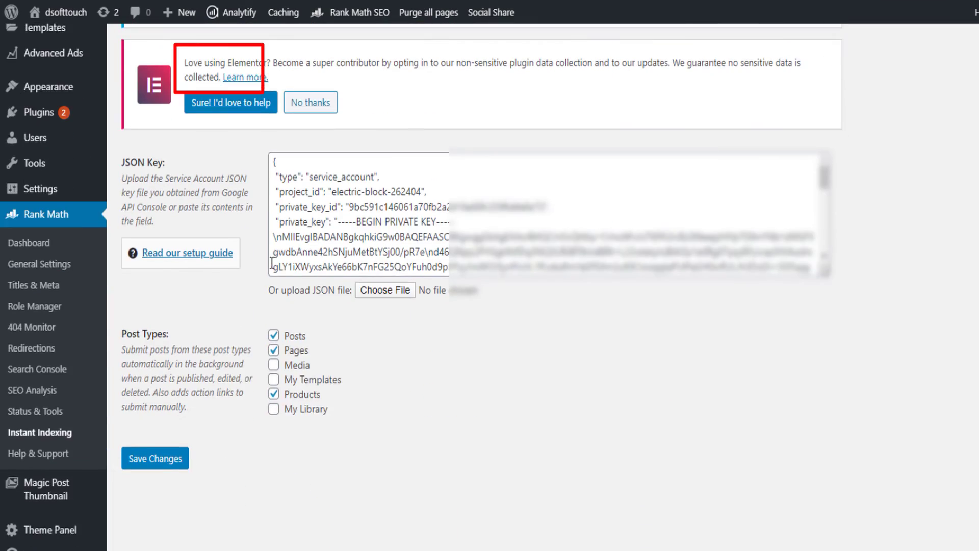
# - Highlight the full JSON key and its client email value, and check the Pages option under Post Types
pyautogui.moveTo(273, 156); pyautogui.dragTo(783, 253)
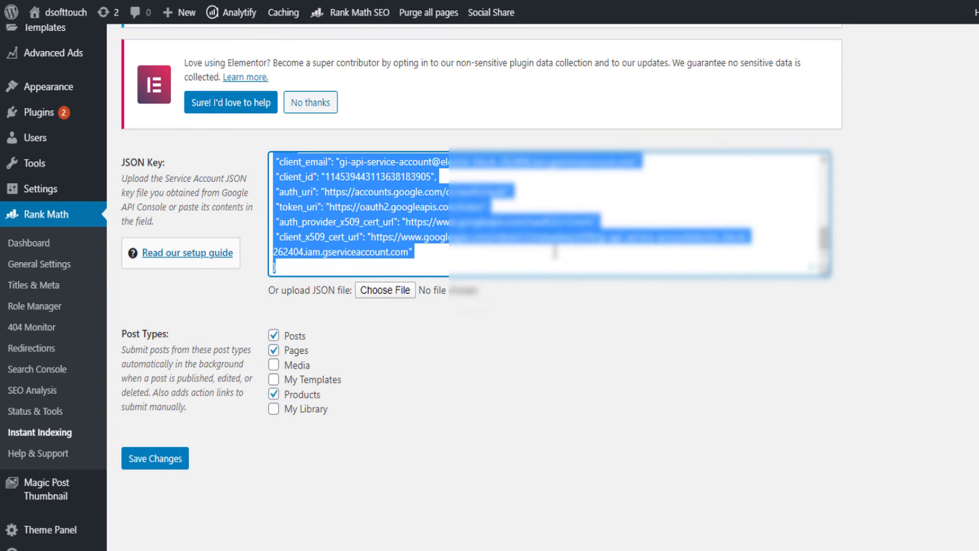
pyautogui.click(375, 185)
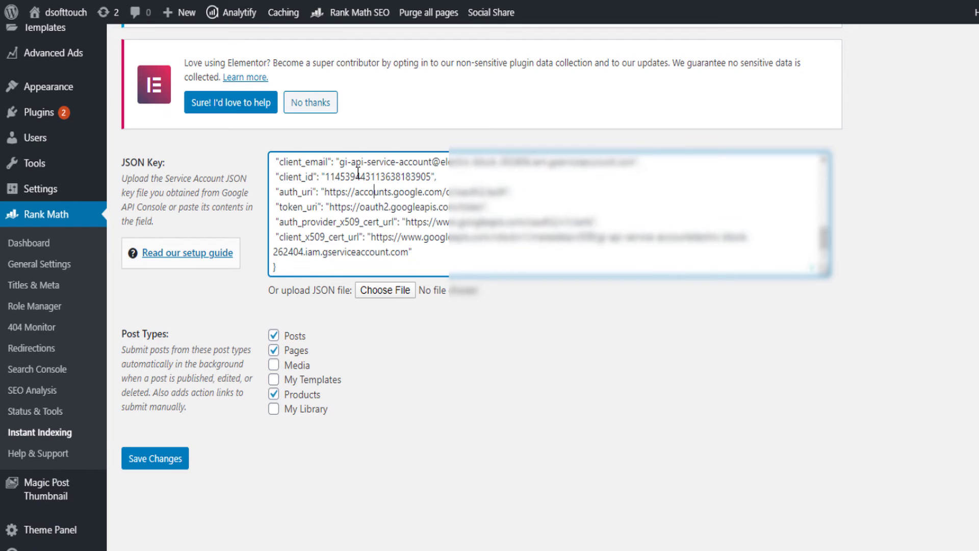
pyautogui.moveTo(342, 163); pyautogui.dragTo(650, 233)
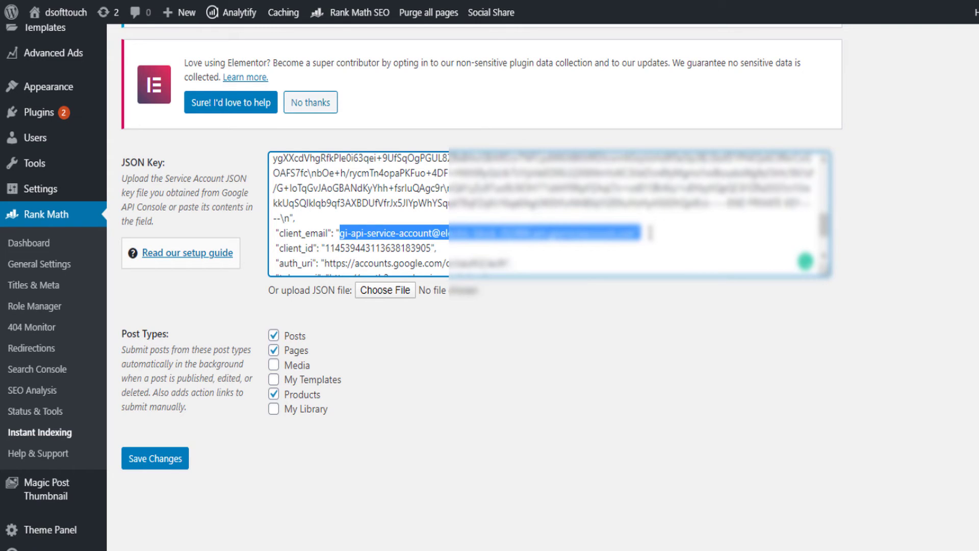
pyautogui.click(357, 385)
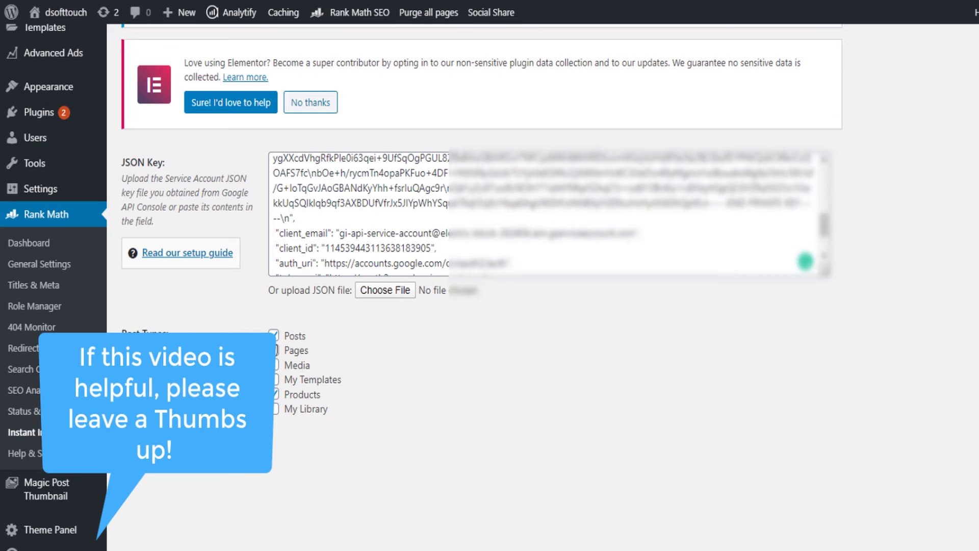
pyautogui.click(276, 349)
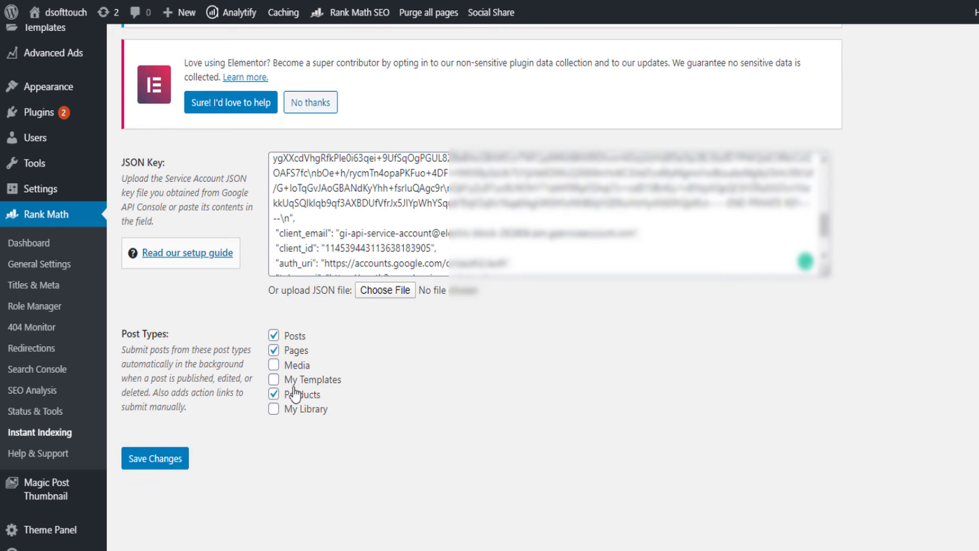
# - Look over the Instant Indexing settings once more and open the list of all WordPress pages
pyautogui.scroll(5, 341, 189)
pyautogui.scroll(5, 341, 188)
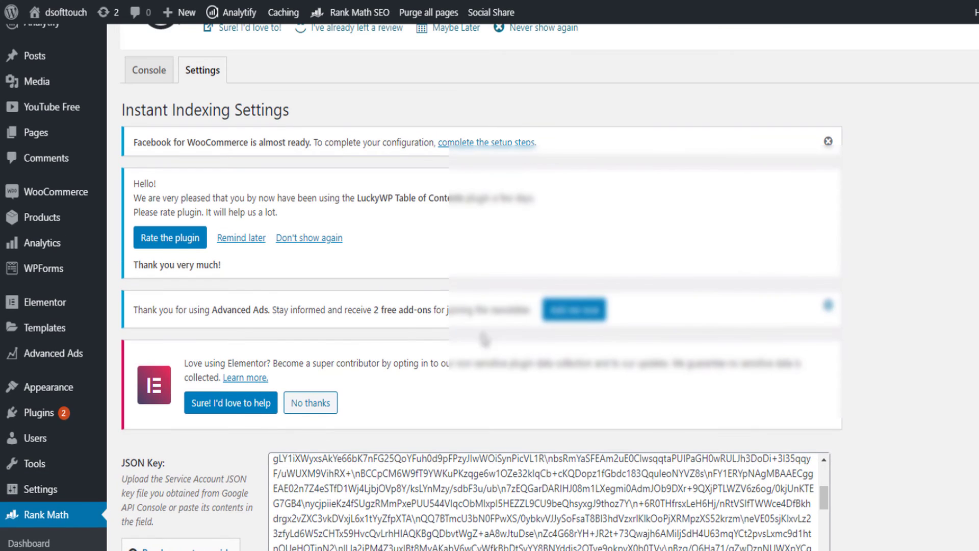
pyautogui.scroll(-5, 424, 360)
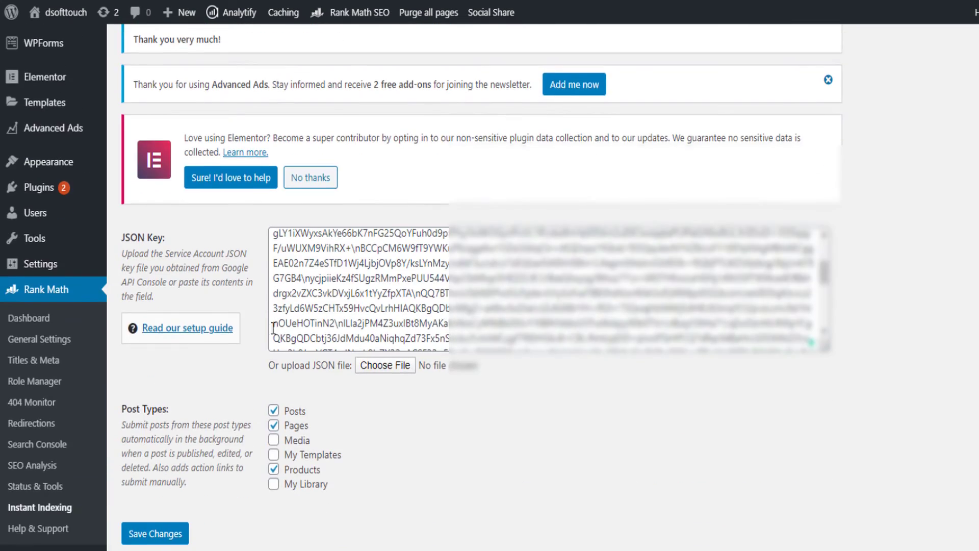
pyautogui.scroll(3, 27, 205)
pyautogui.scroll(3, 31, 205)
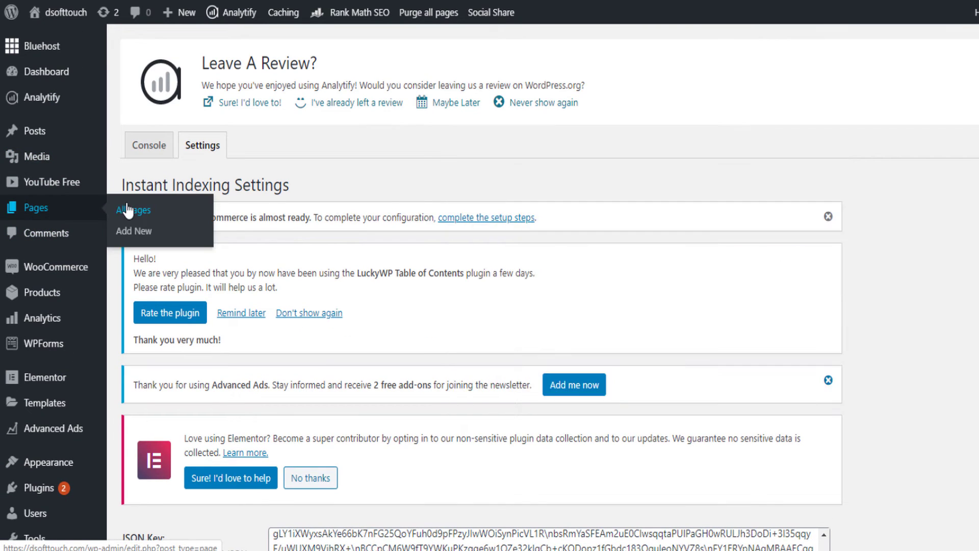
pyautogui.click(68, 180)
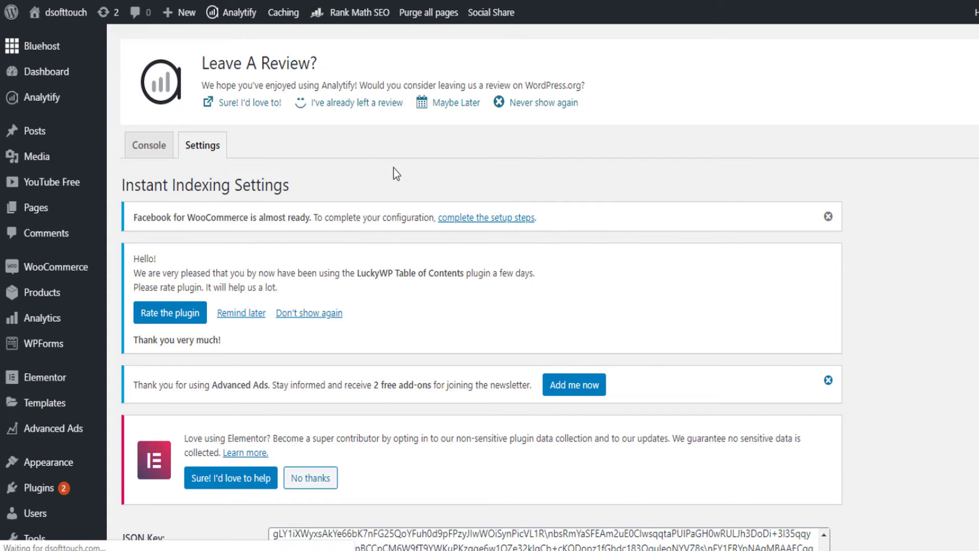
pyautogui.scroll(-5, 178, 257)
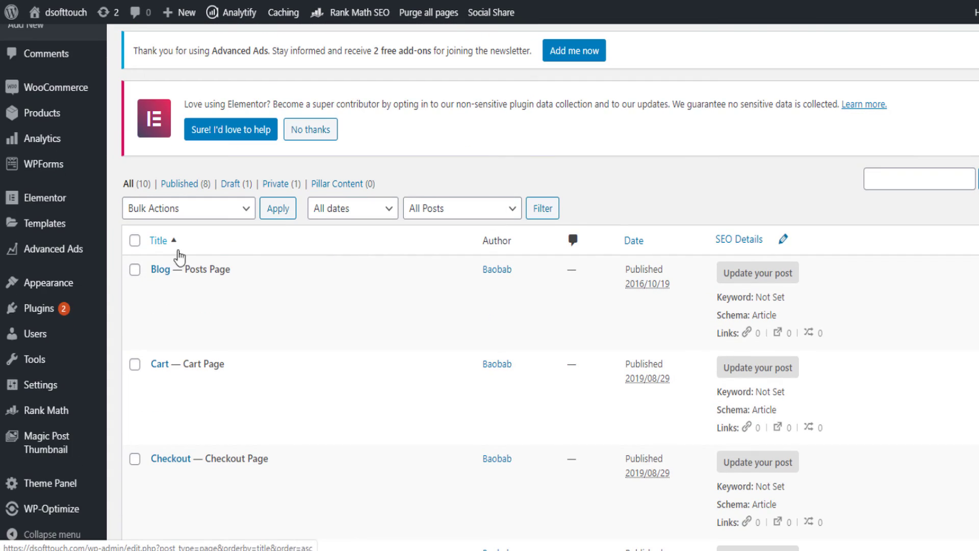
# - Check the Instant Indexing actions for the Blog page and open the list of all posts
pyautogui.moveTo(170, 279)
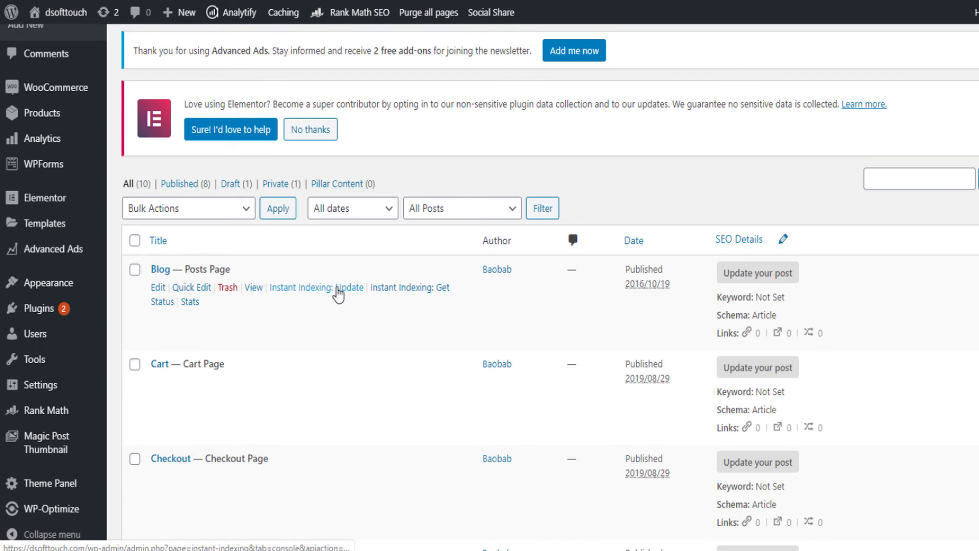
pyautogui.scroll(3, 64, 221)
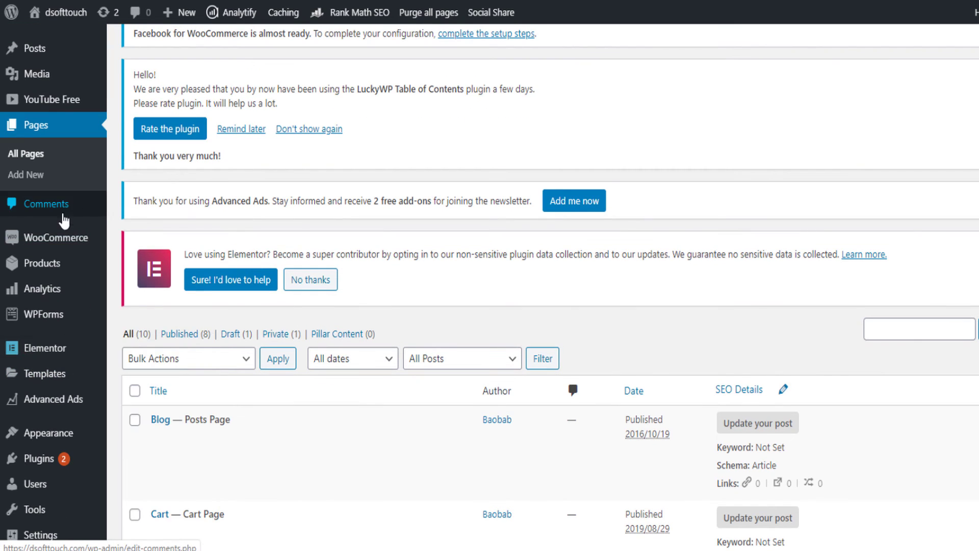
pyautogui.moveTo(44, 264)
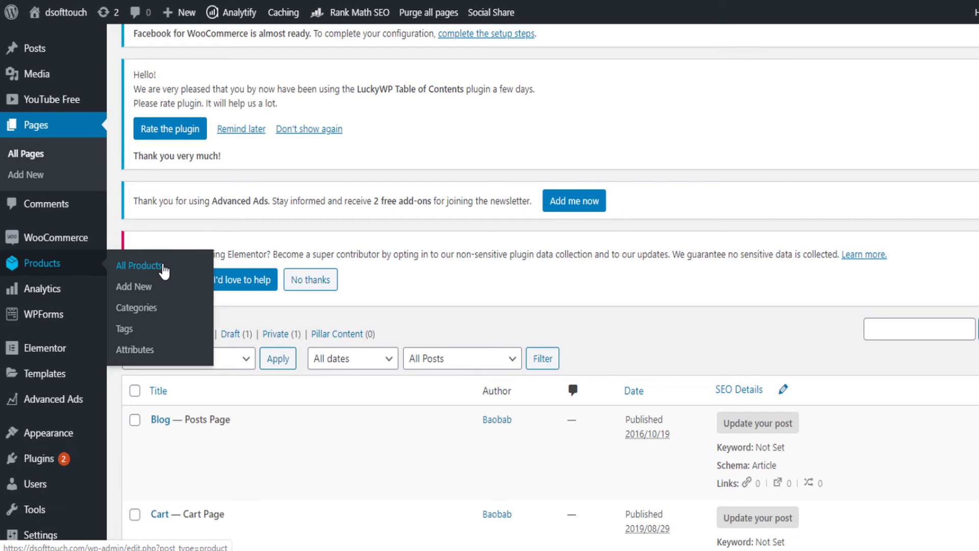
pyautogui.scroll(2, 40, 130)
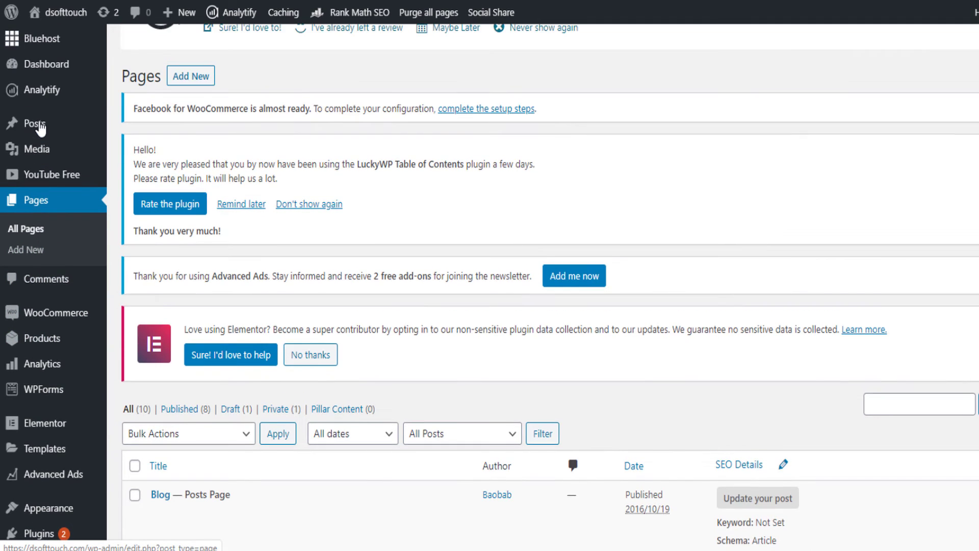
pyautogui.moveTo(41, 129)
pyautogui.click(131, 128)
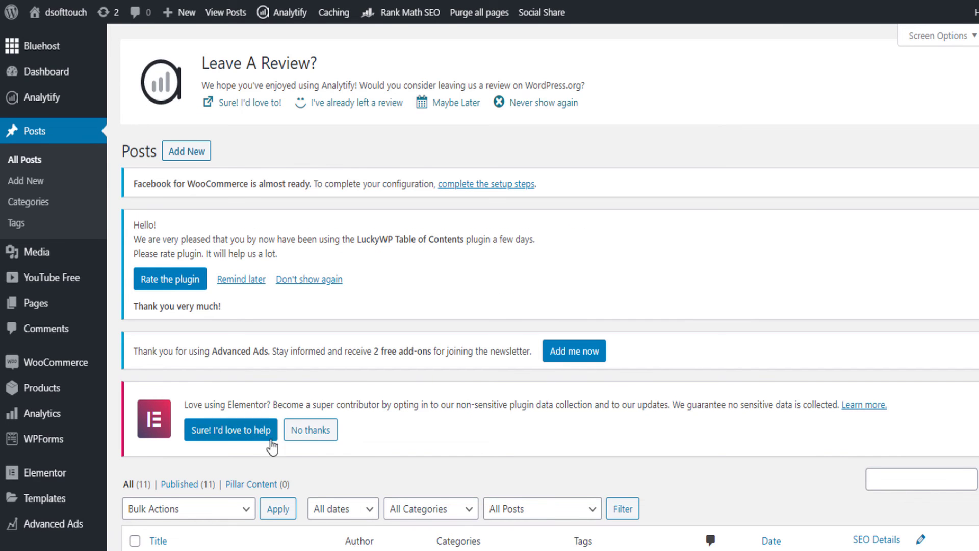
pyautogui.scroll(-5, 270, 444)
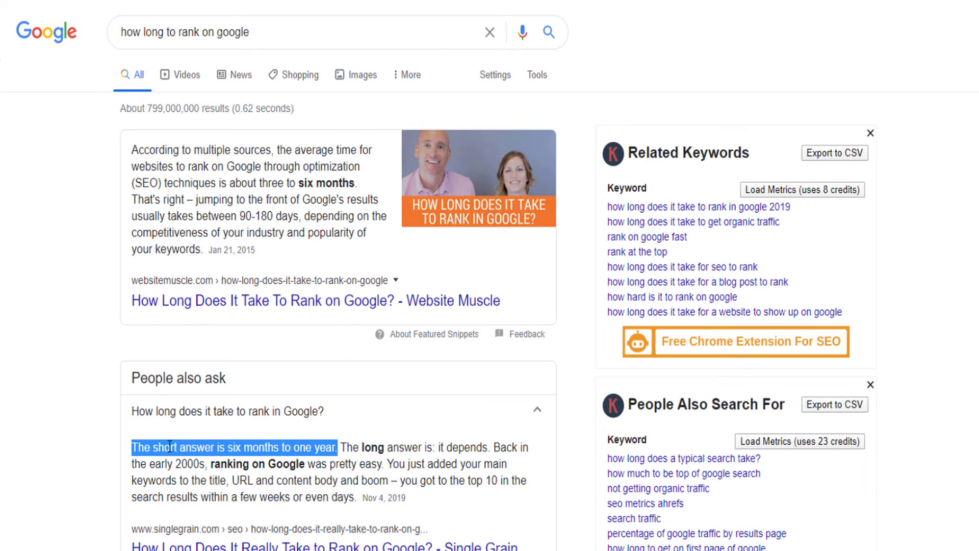
# - In the Google results for "how long to rank on google", highlight the short answer under "How long does it take to rank in Google?"
pyautogui.click(93, 455)
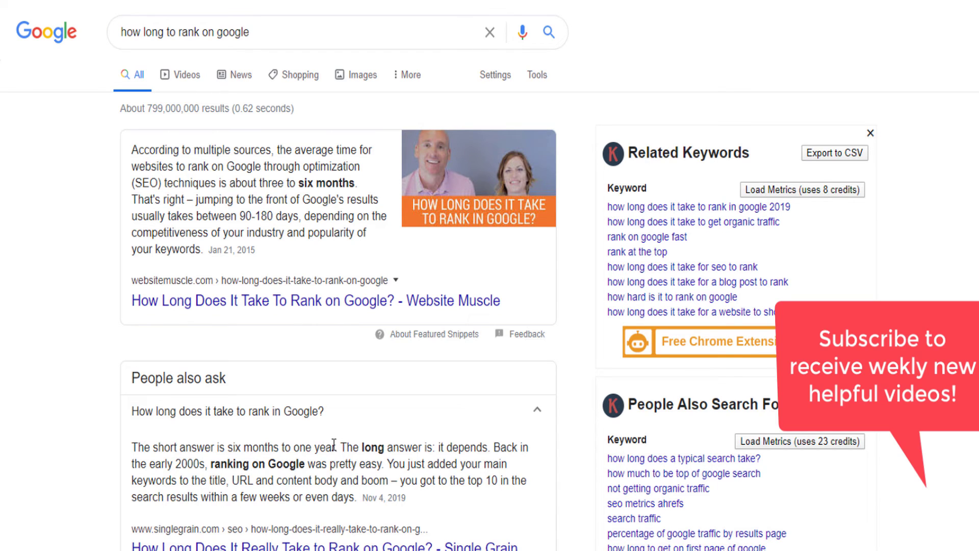
pyautogui.moveTo(334, 445); pyautogui.dragTo(123, 457)
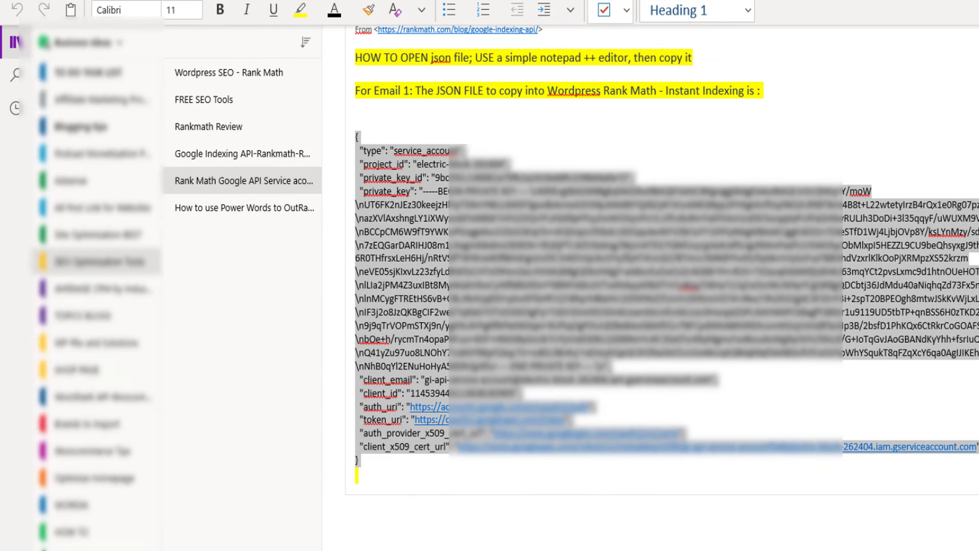
# - Copy the selected JSON key block for Email 1 from the Rank Math Google API service account note
pyautogui.rightClick(433, 193)
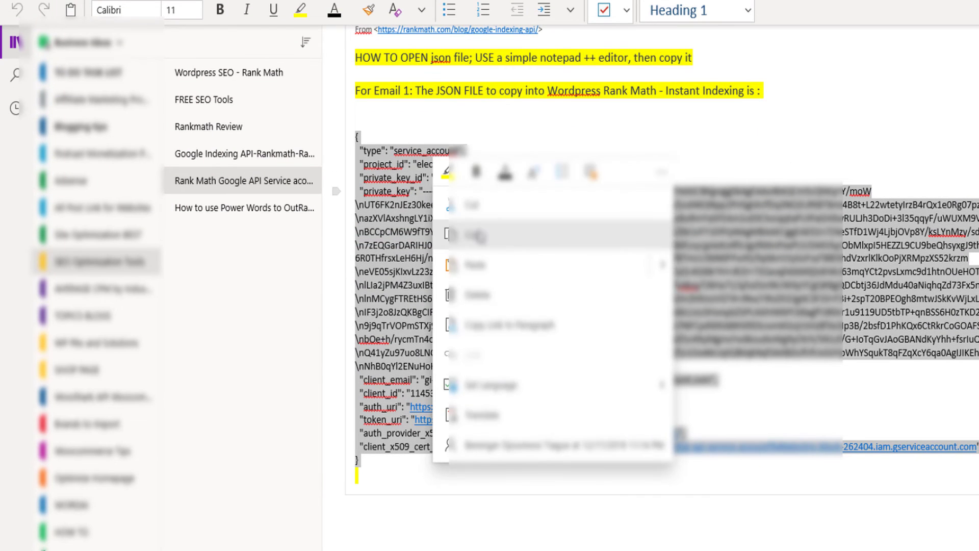
pyautogui.click(475, 234)
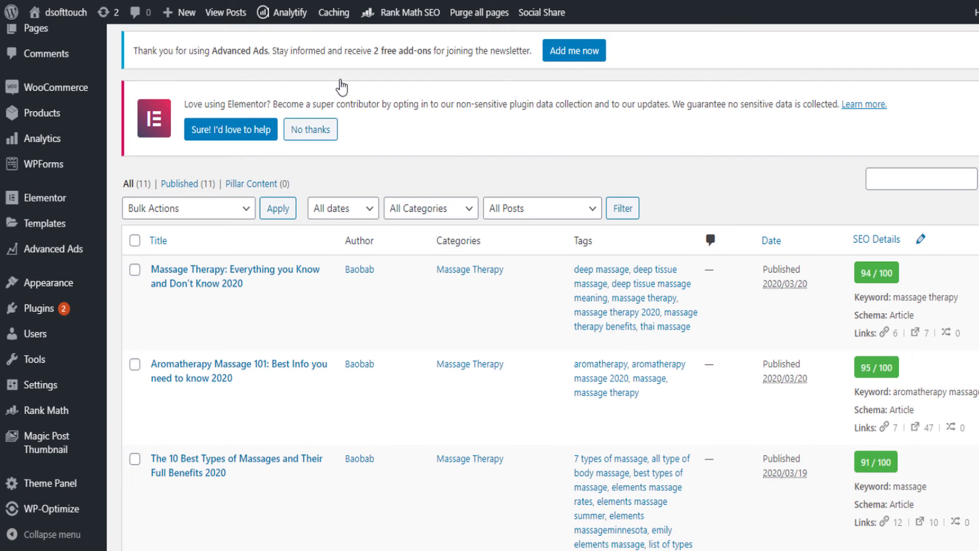
# - Switch to Article Forge, open the generated result for "how to grow hair faster" and read through the article
pyautogui.moveTo(217, 273)
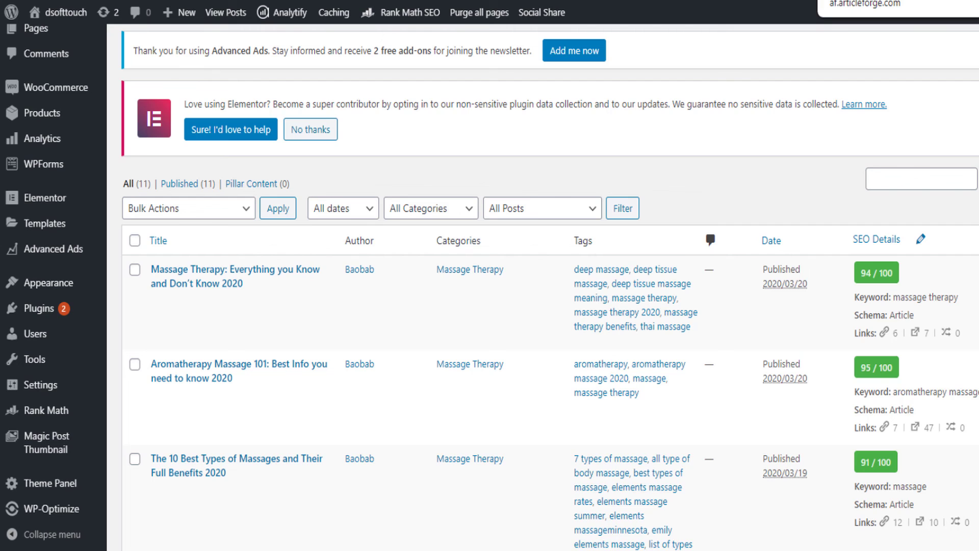
pyautogui.click(867, 1)
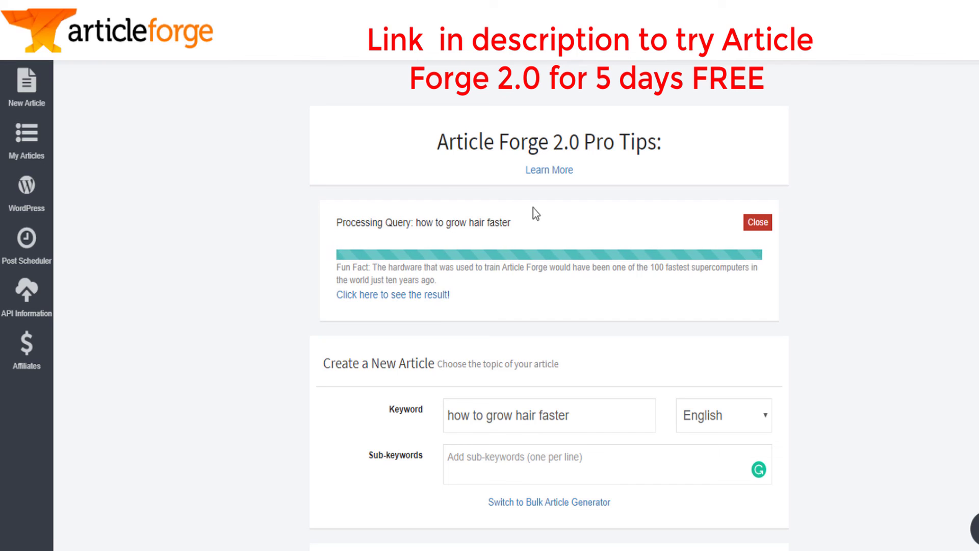
pyautogui.click(409, 300)
pyautogui.scroll(-4, 570, 284)
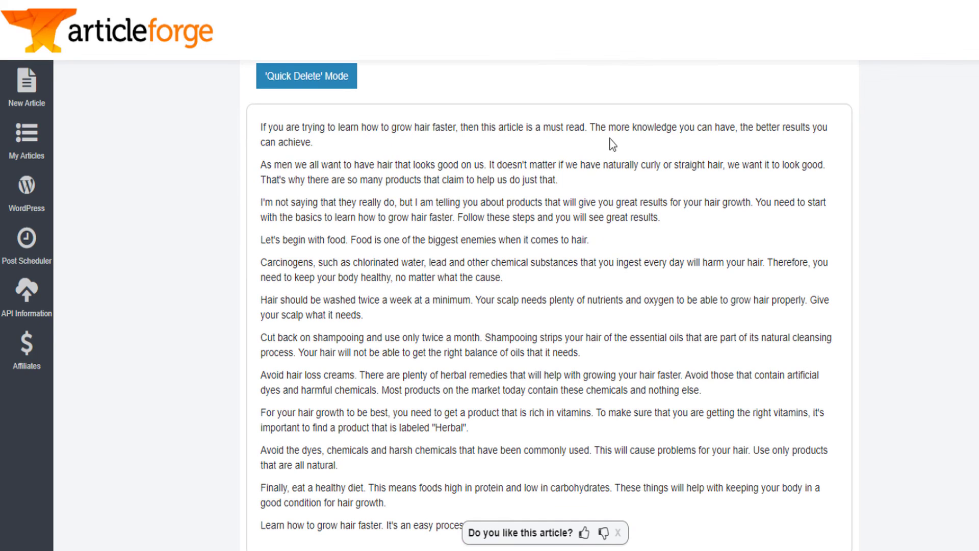
pyautogui.scroll(-1, 740, 189)
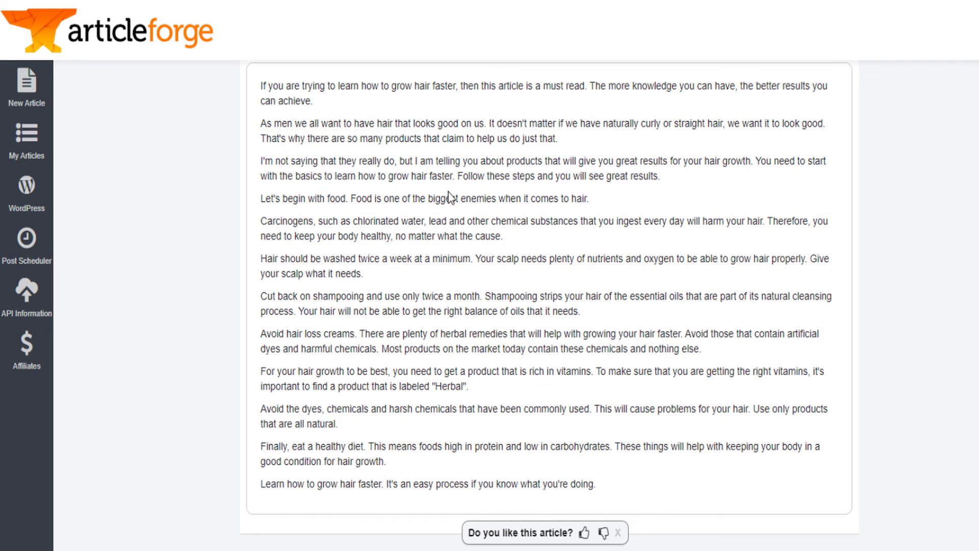
# - Select the full text of the generated hair growth article and copy it
pyautogui.scroll(4, 407, 216)
pyautogui.scroll(-4, 410, 235)
pyautogui.moveTo(598, 479); pyautogui.dragTo(250, 87)
pyautogui.scroll(3, 492, 177)
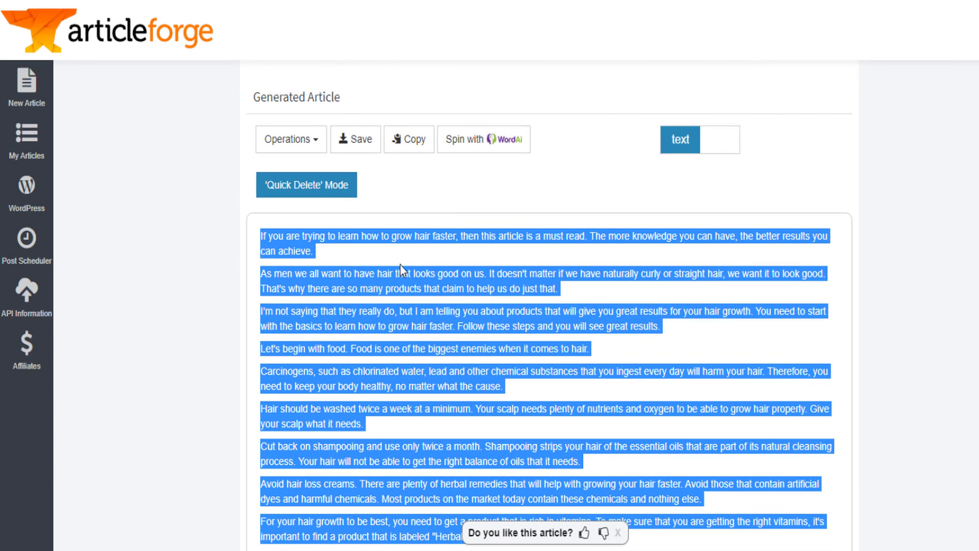
pyautogui.rightClick(397, 270)
pyautogui.click(447, 289)
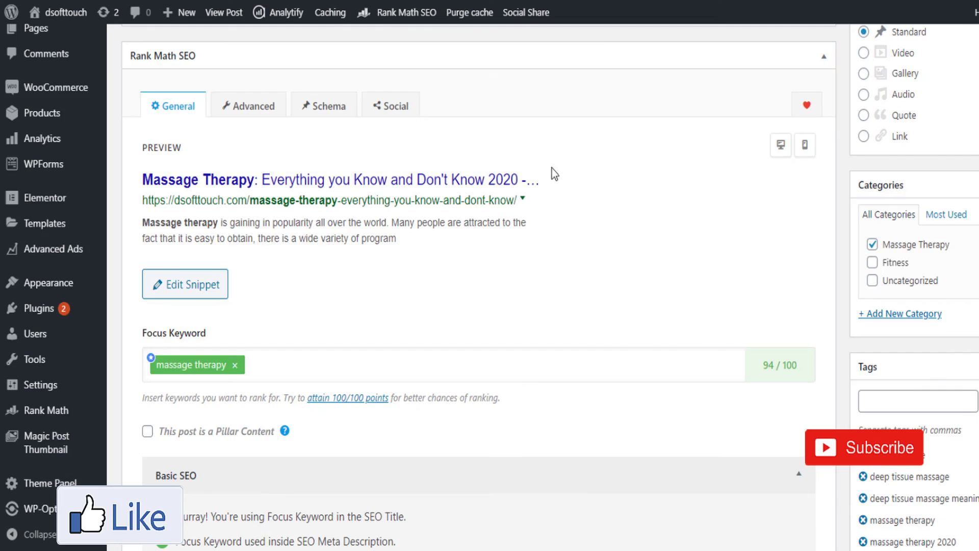
# - Review the WordPress Massage Therapy post's content and highlight its SEO score, and check its Instant Indexing actions in the posts list
pyautogui.scroll(15, 561, 204)
pyautogui.scroll(15, 590, 239)
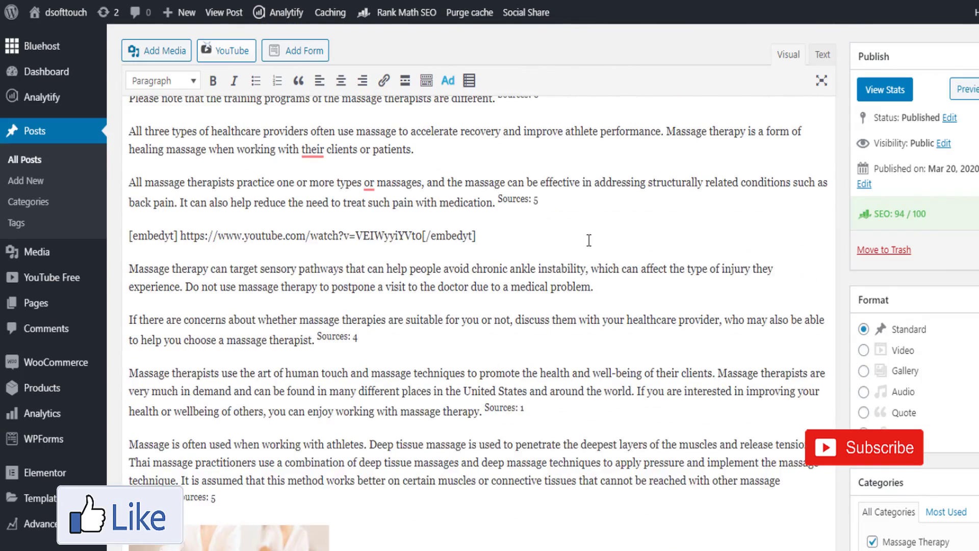
pyautogui.scroll(3, 589, 241)
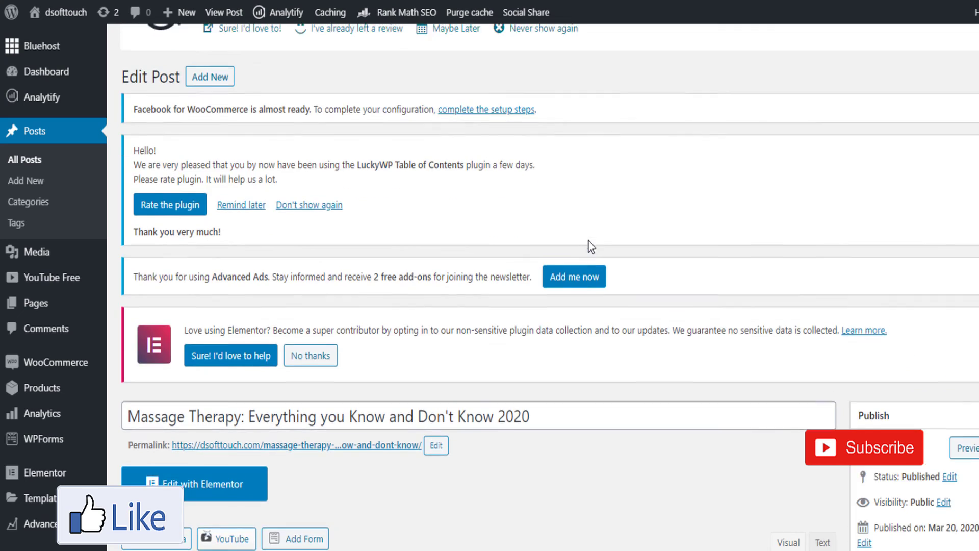
pyautogui.scroll(-10, 589, 241)
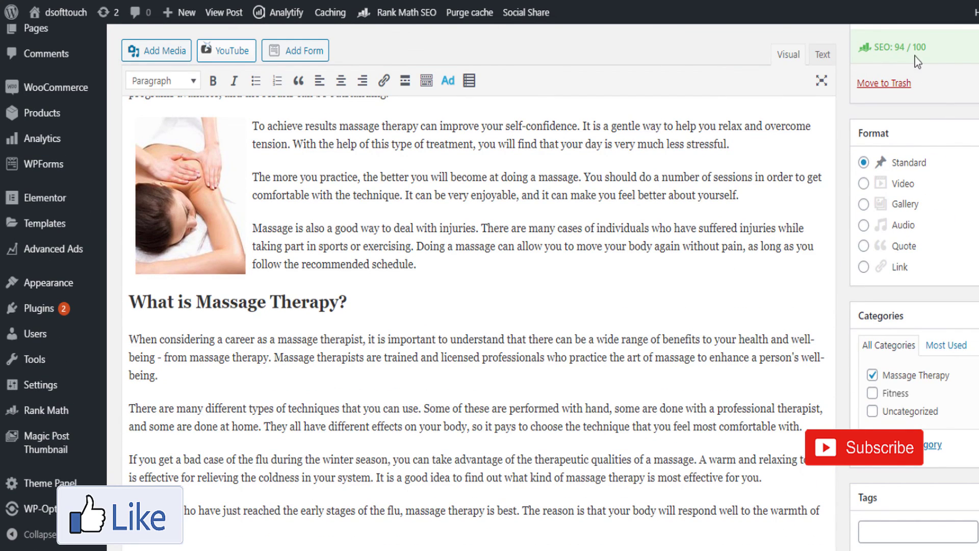
pyautogui.moveTo(926, 47); pyautogui.dragTo(876, 54)
pyautogui.scroll(2, 876, 54)
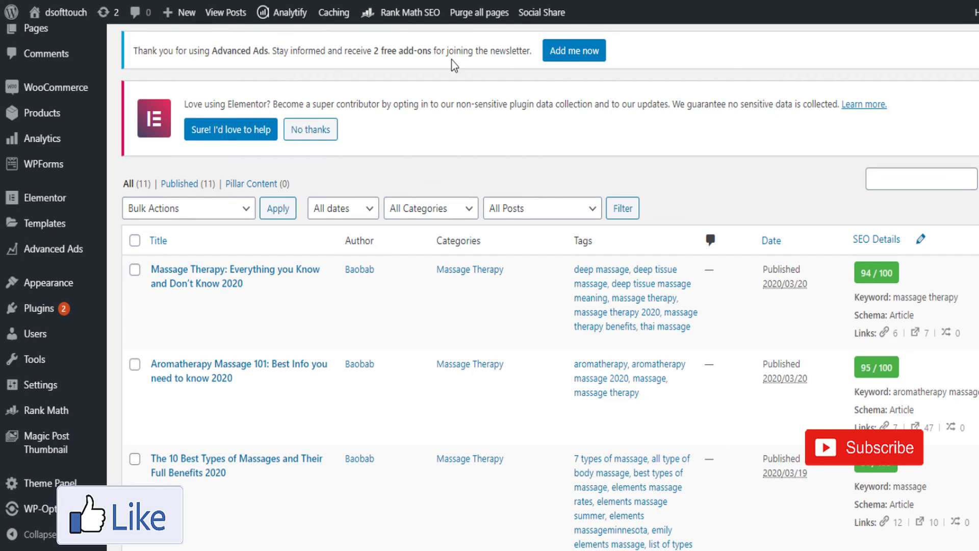
pyautogui.moveTo(189, 305)
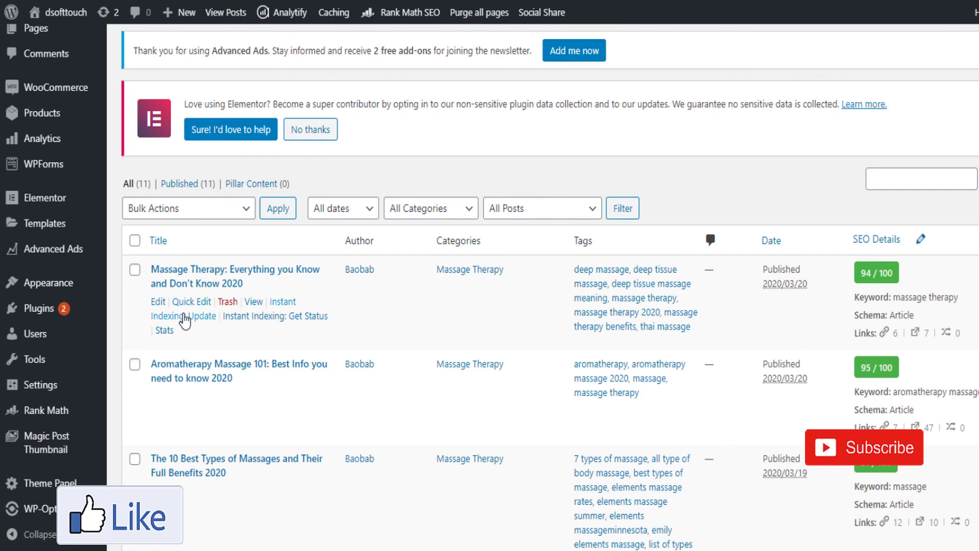